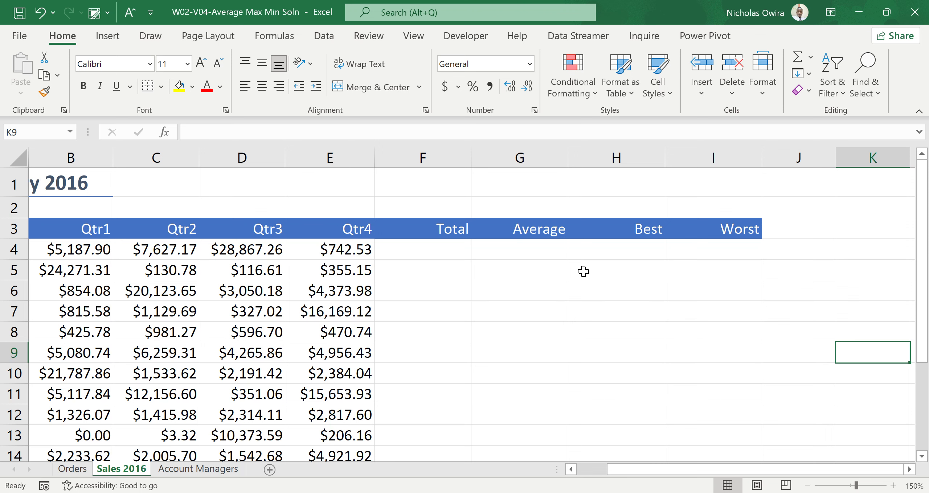
Step: Total the first row's four quarters in cell F4 with the formula =B4+C4+D4+E4
left_click(440, 249)
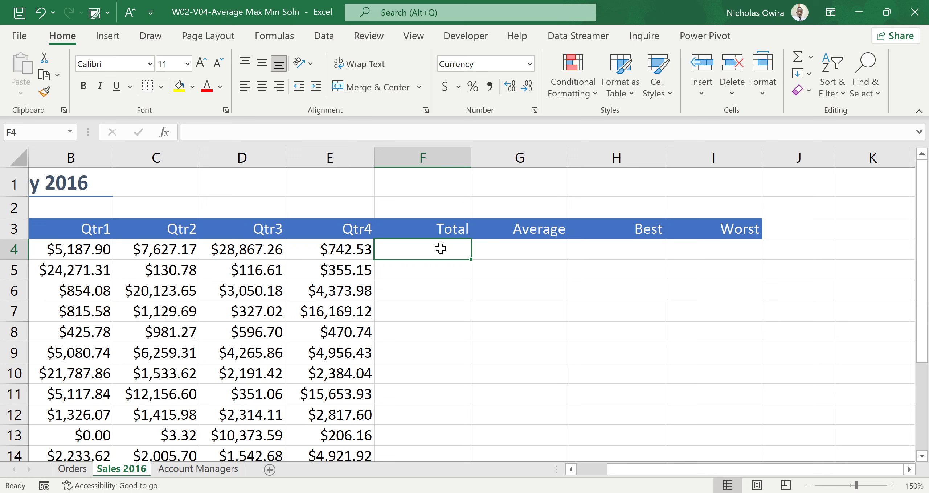
type("=")
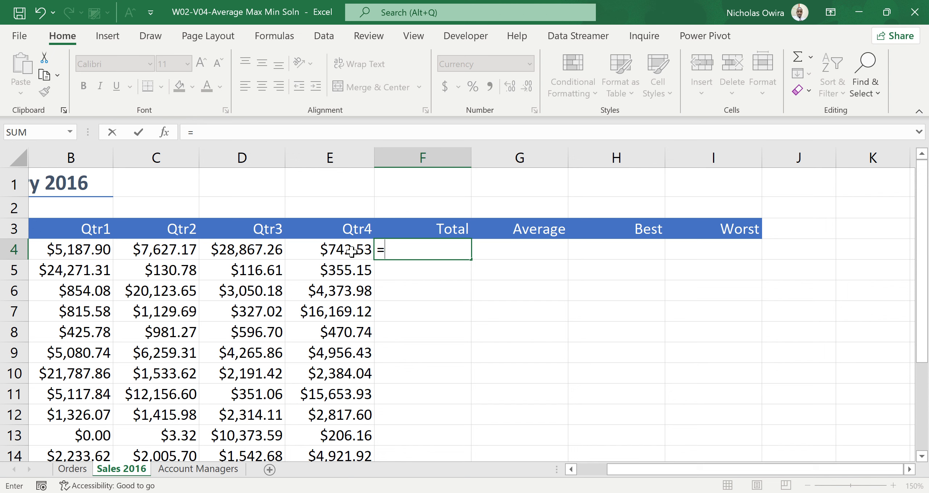
left_click(90, 250)
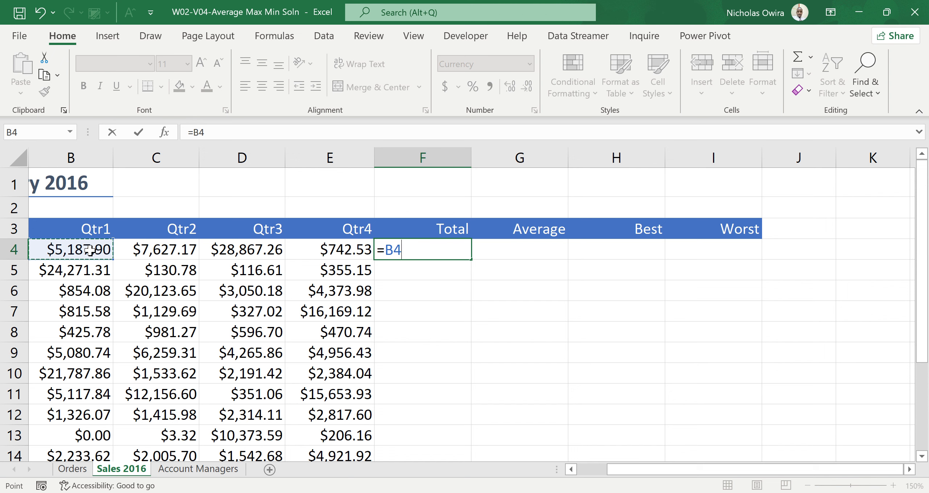
type("+")
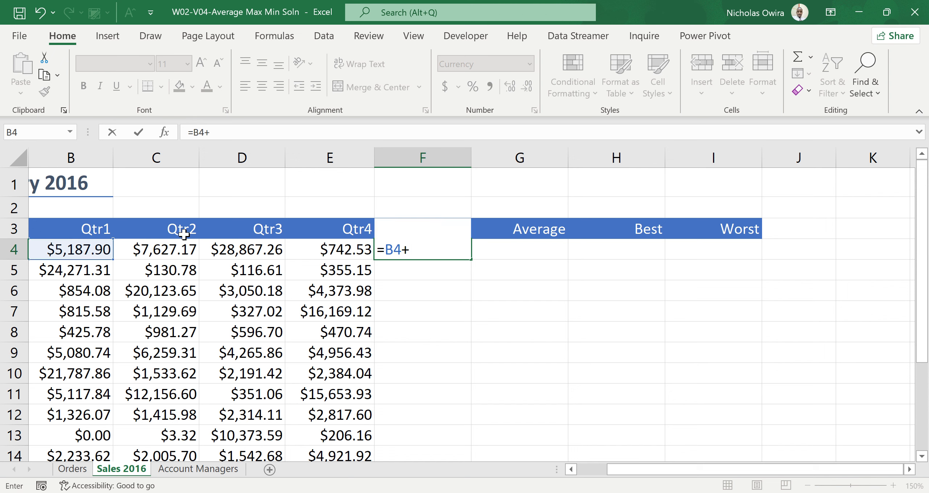
left_click(180, 249)
type("+")
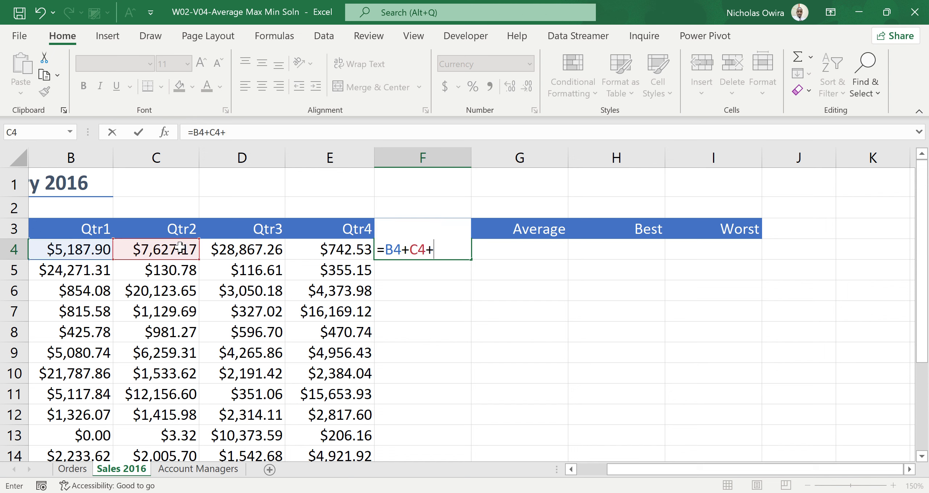
left_click(254, 250)
type("+")
left_click(324, 247)
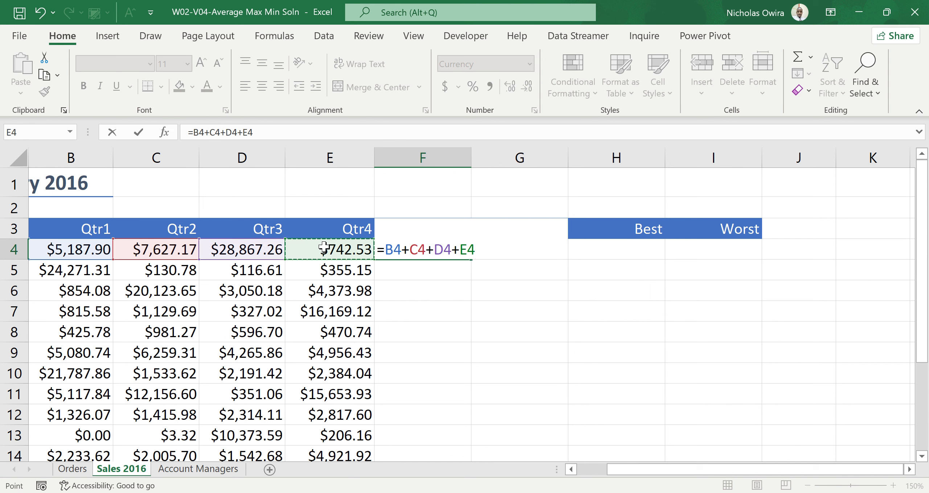
key("Return")
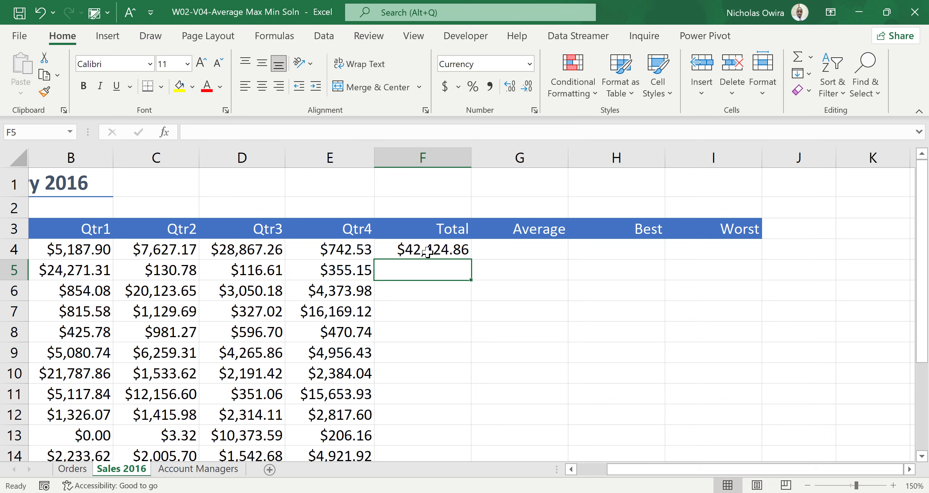
Step: Replace the formula in F4 with =SUM(B4:E4) and fill it down the Total column
left_click(438, 249)
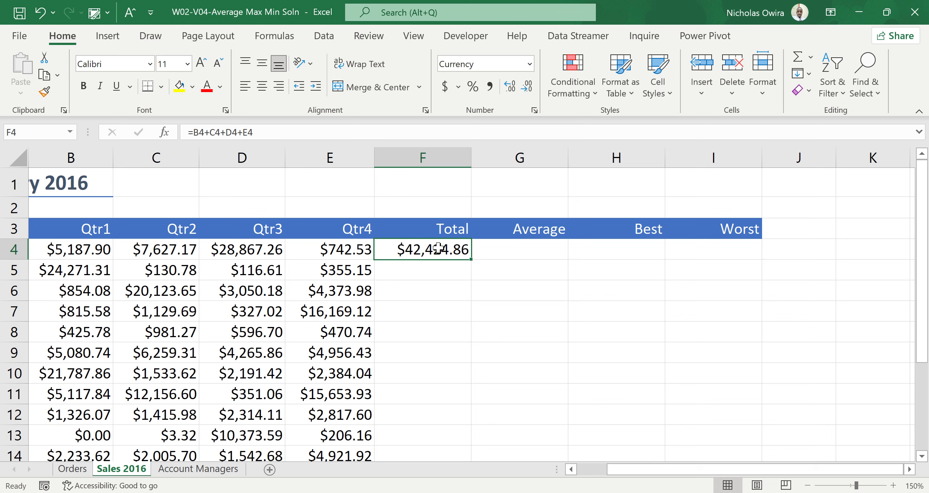
key("Delete")
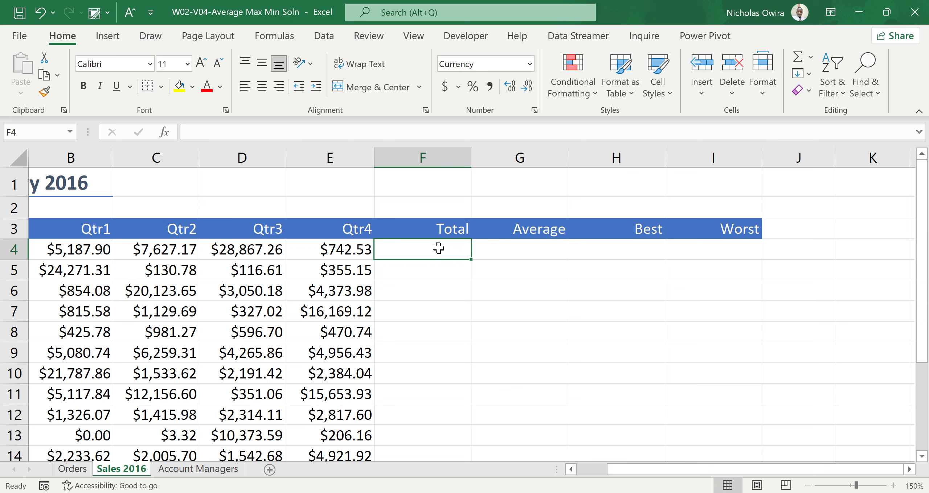
type("=")
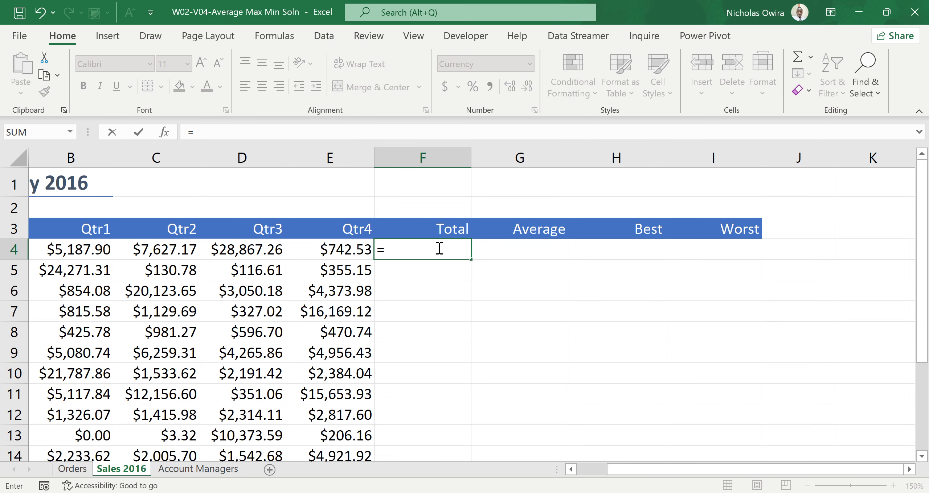
type("sum")
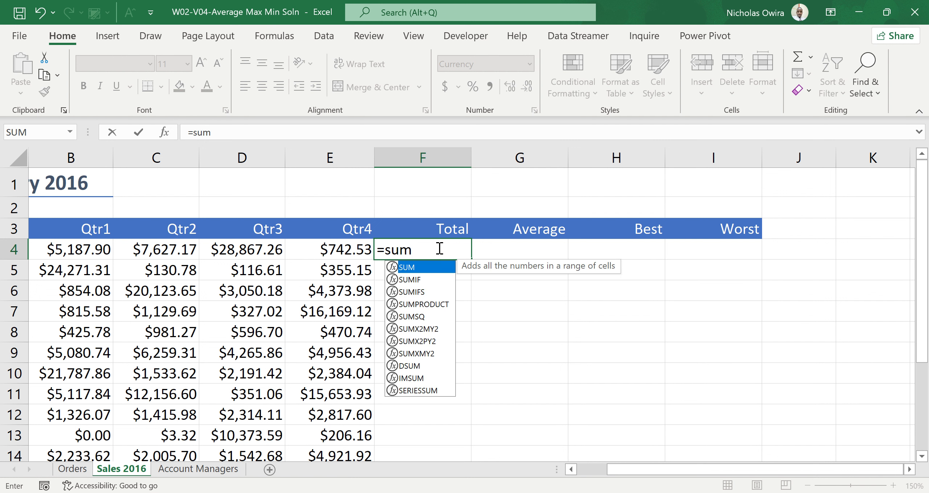
double_click(428, 272)
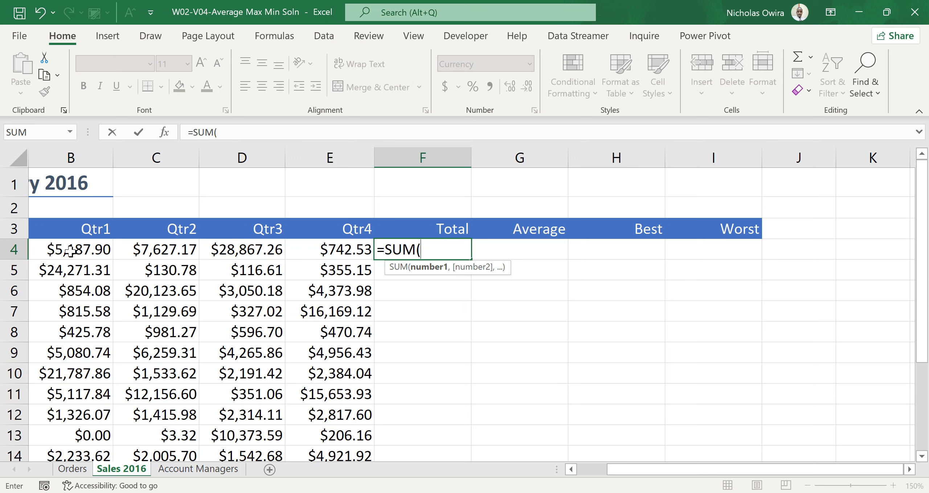
left_click_drag(71, 251, 300, 260)
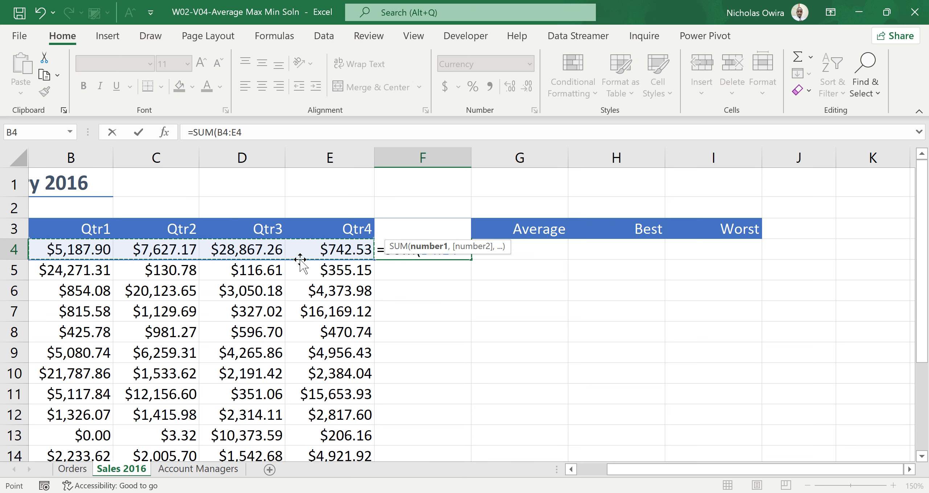
type(")")
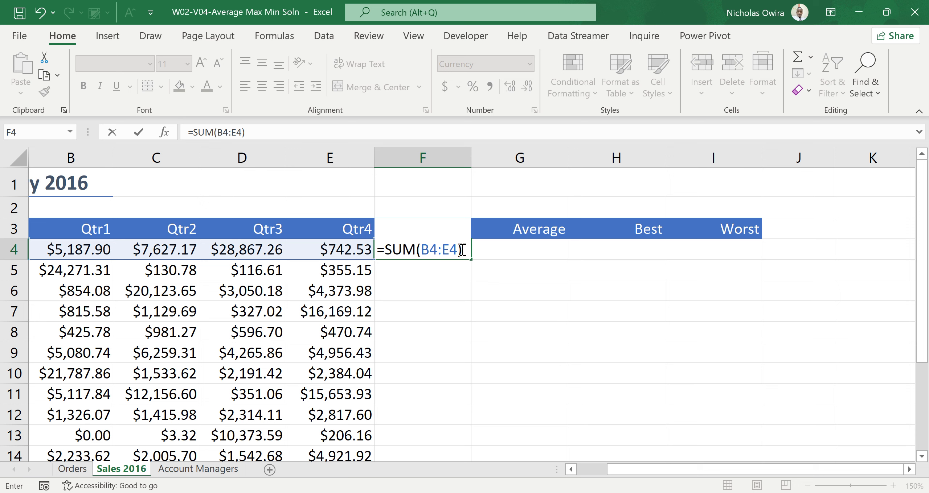
key("Return")
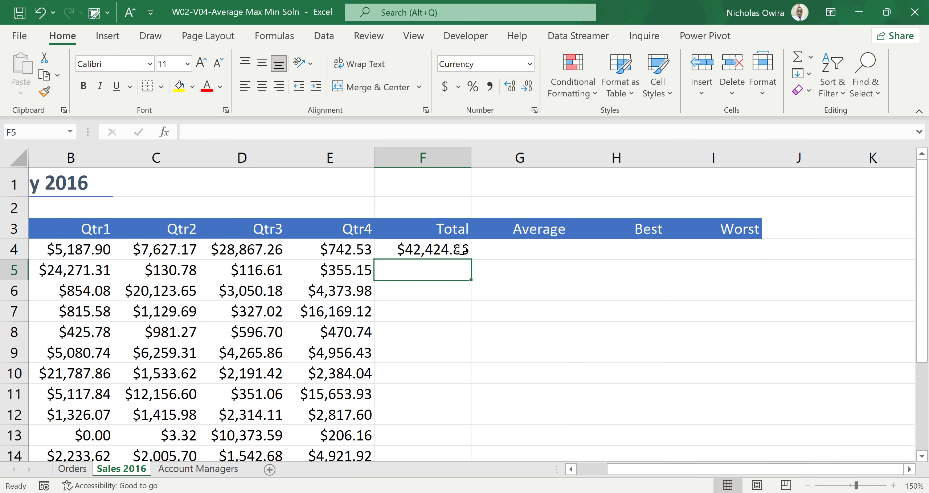
left_click(460, 249)
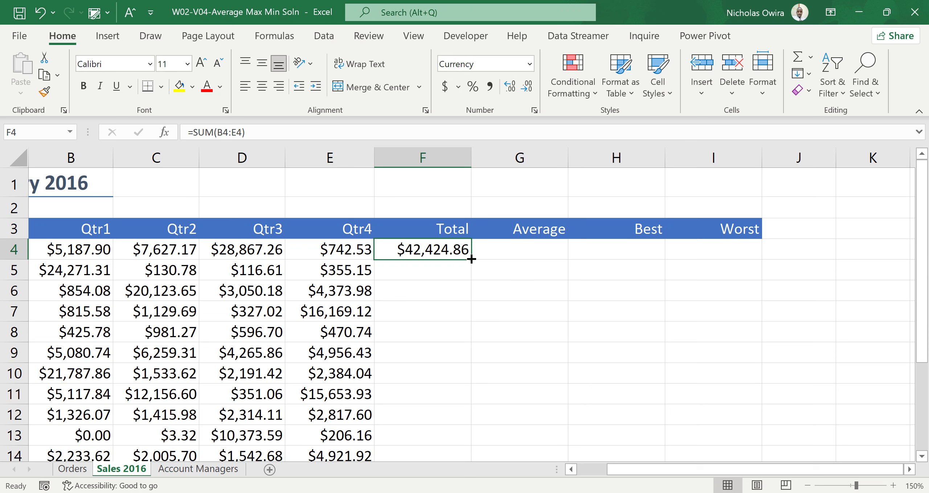
double_click(471, 259)
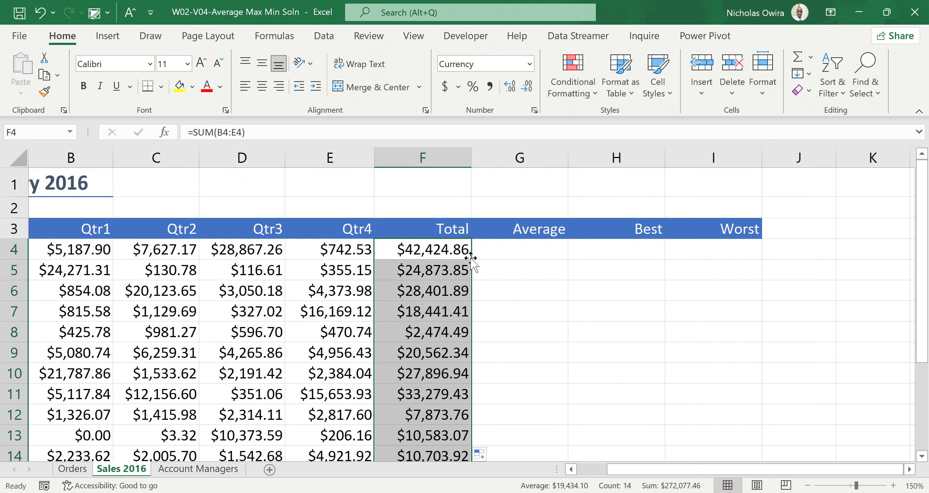
Step: Enter =AVERAGE(B4:F4) in cell G4 and fill it down the Average column
left_click(523, 251)
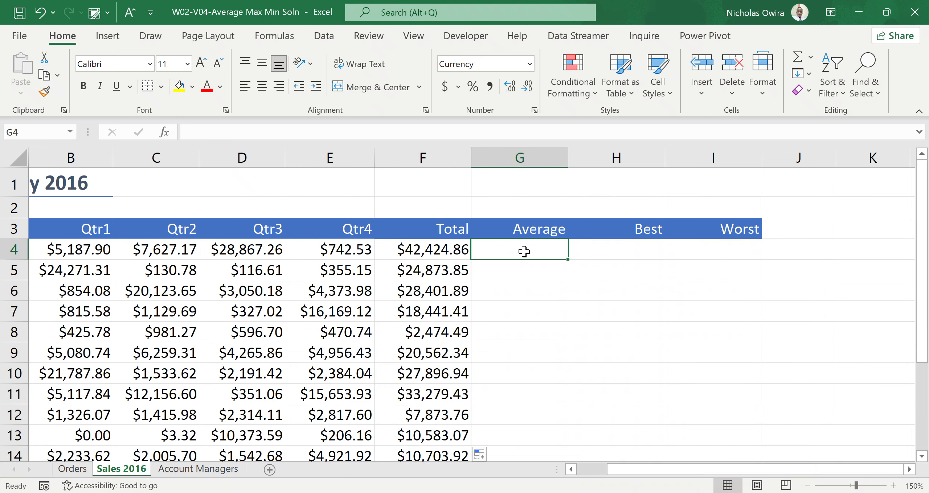
type("=")
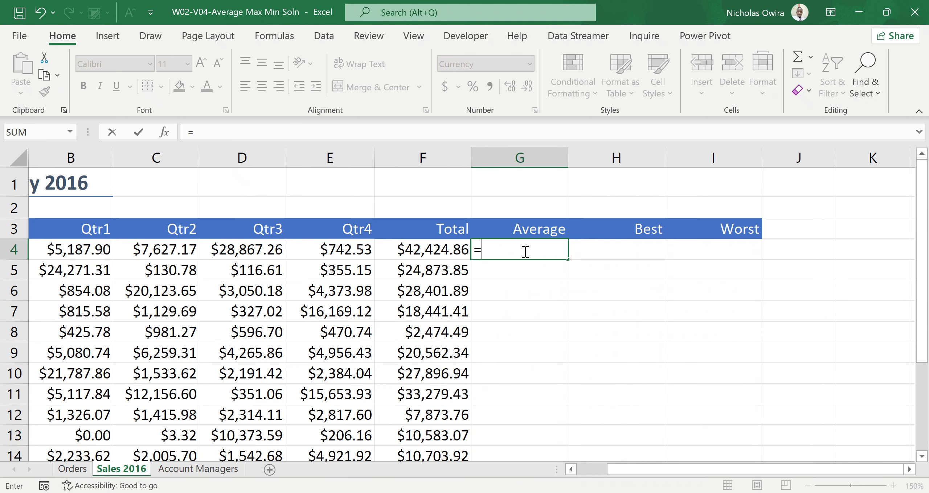
type("average")
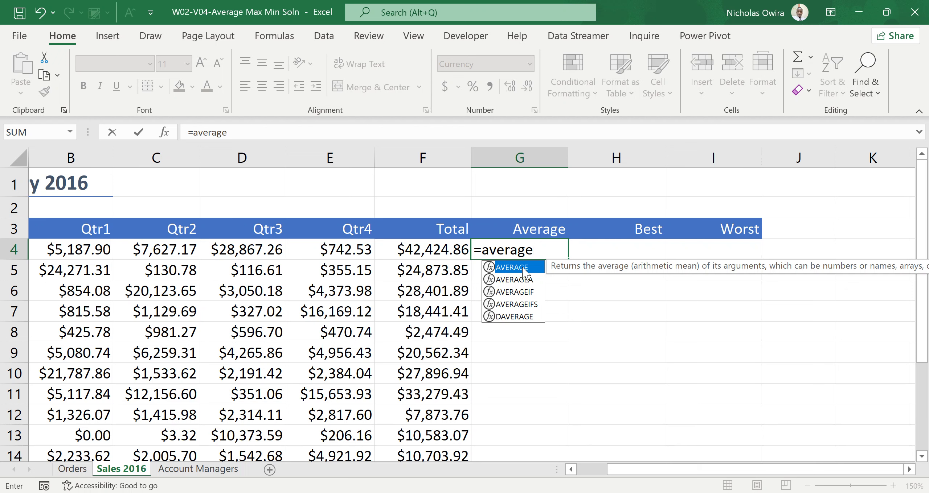
key("alt+space")
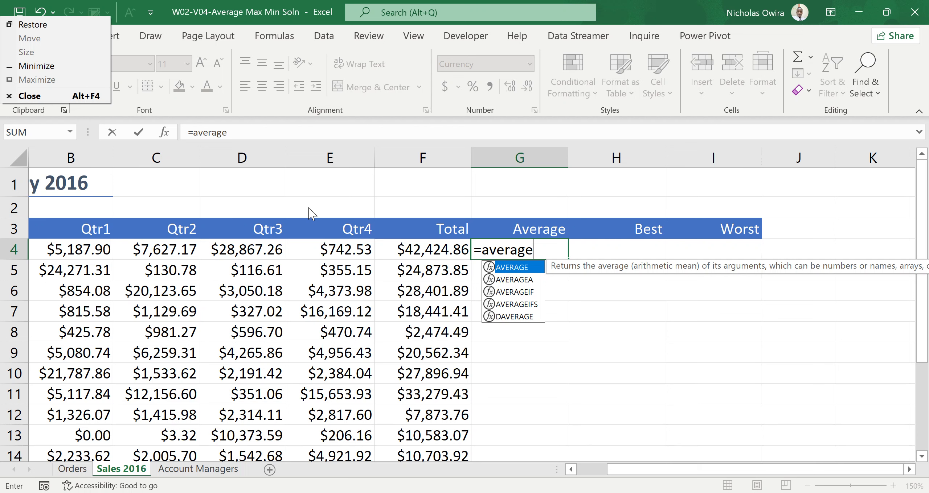
left_click(521, 269)
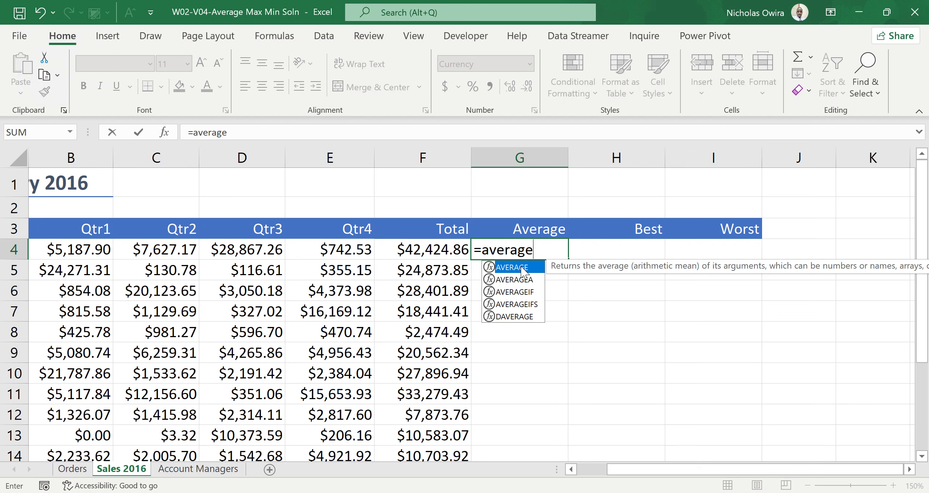
double_click(522, 268)
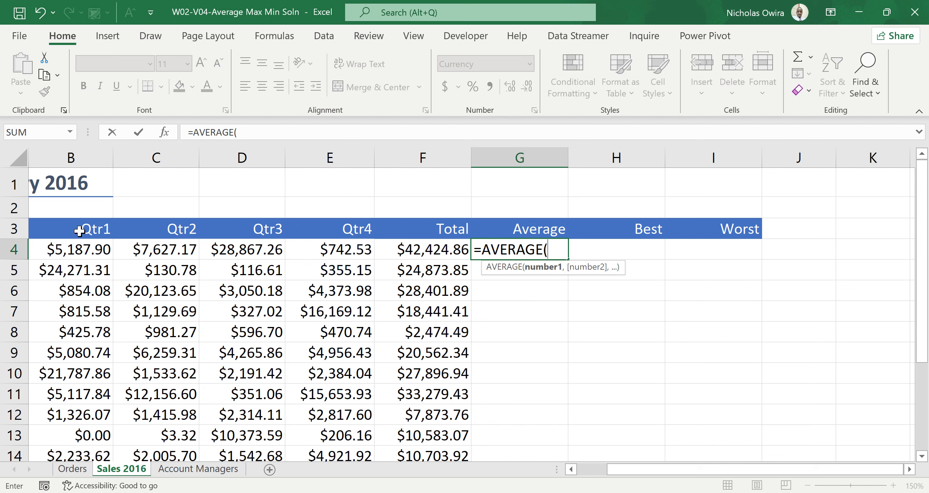
left_click_drag(64, 250, 448, 247)
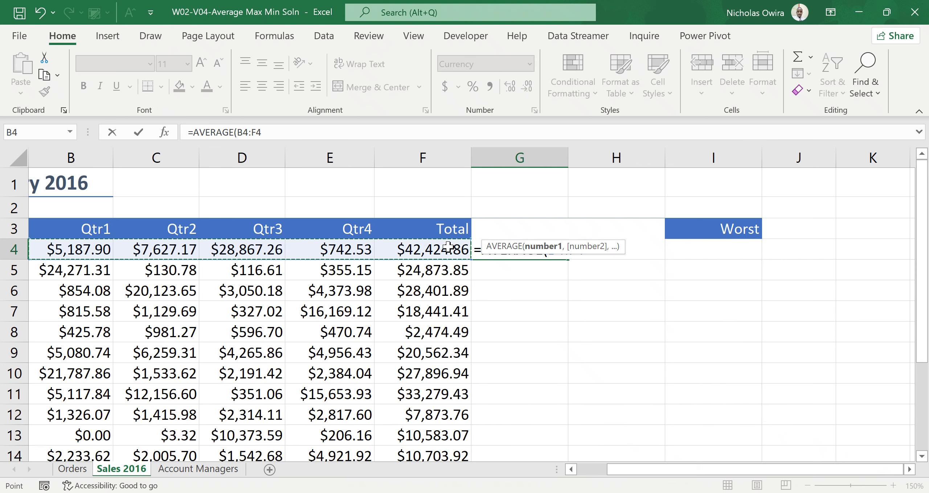
type(")")
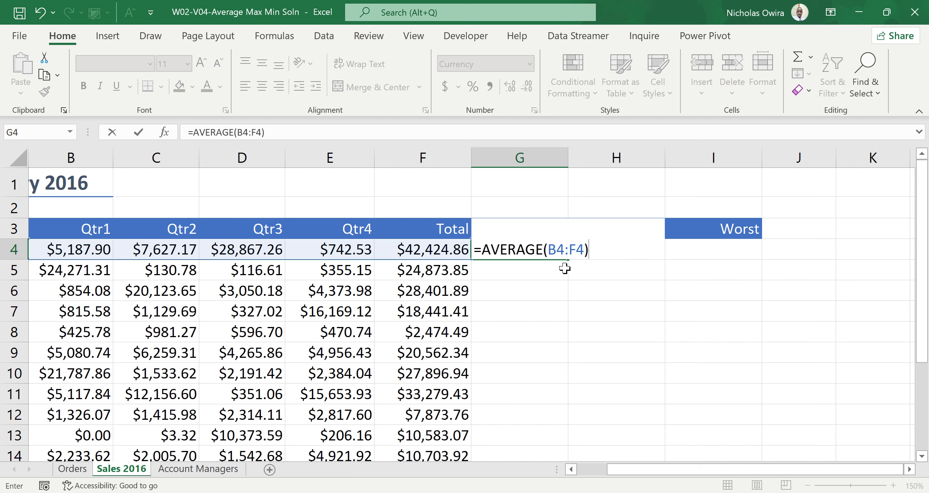
key("Return")
left_click(543, 247)
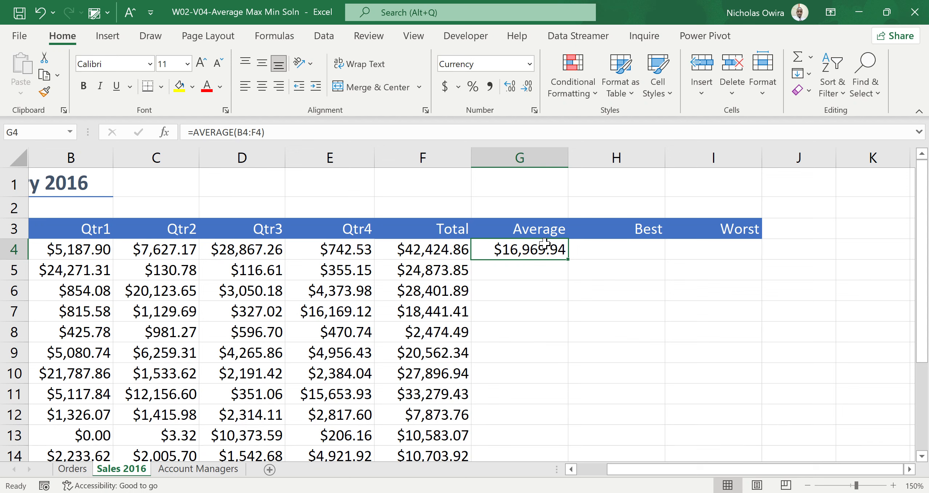
double_click(568, 258)
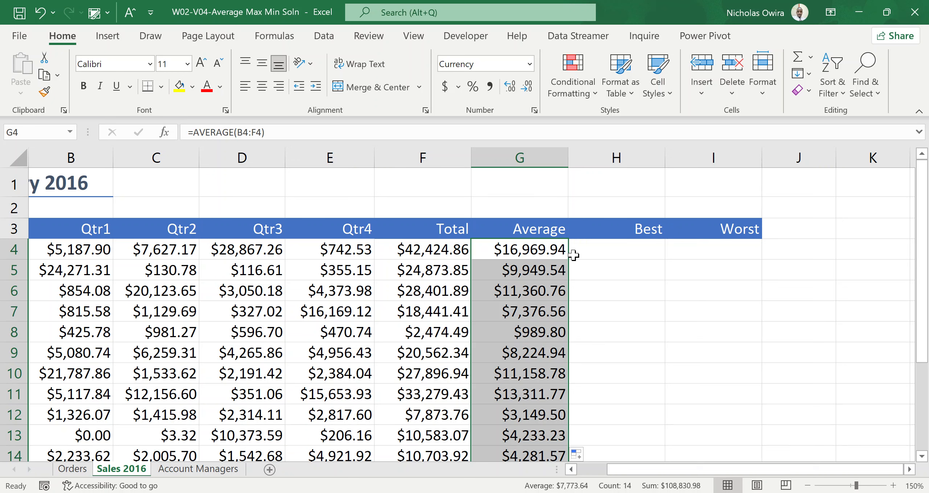
Step: Enter =MAX(B4:E4) in cell H4 to return the first row's best quarter
left_click(606, 251)
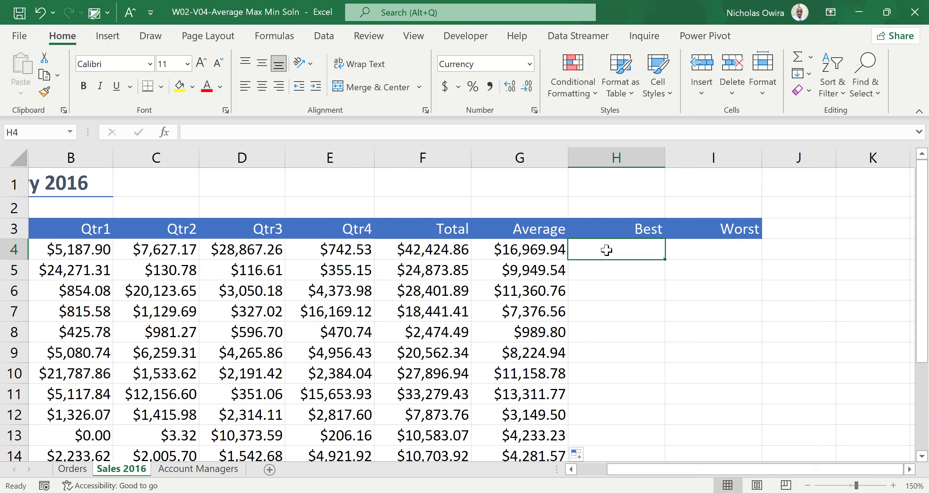
type("=")
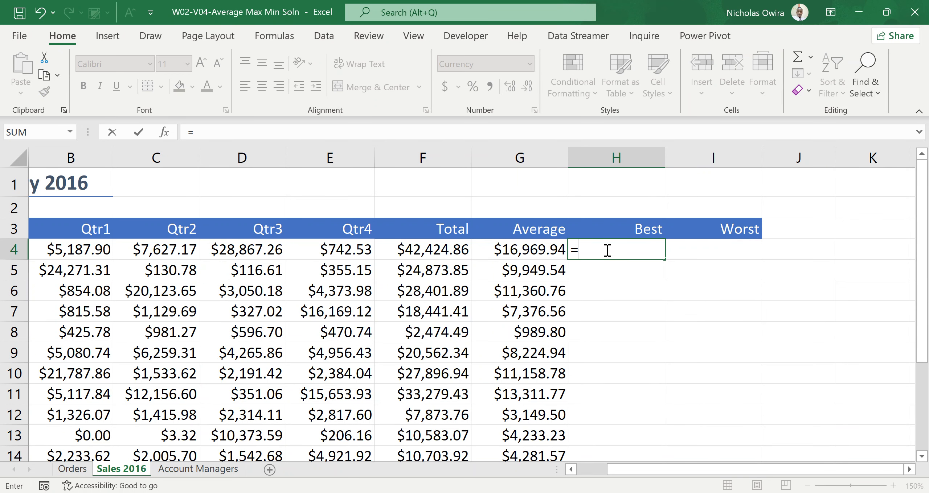
type("ma")
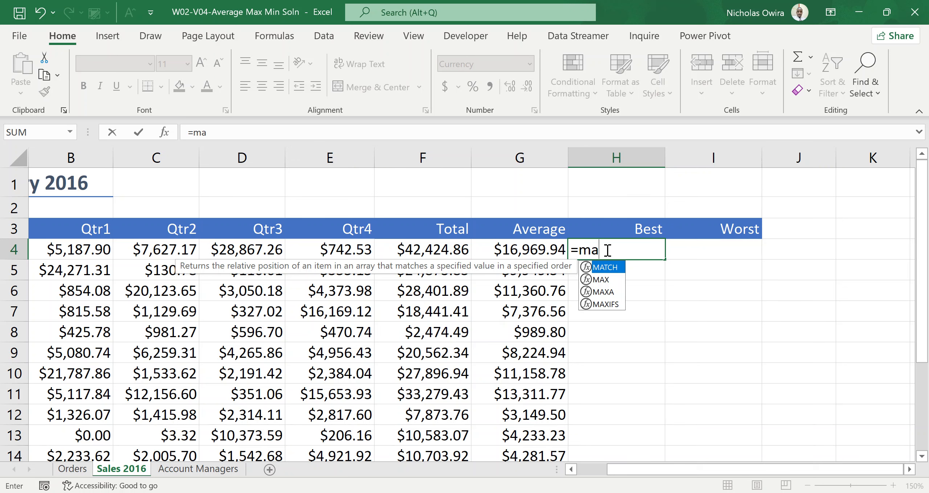
type("x")
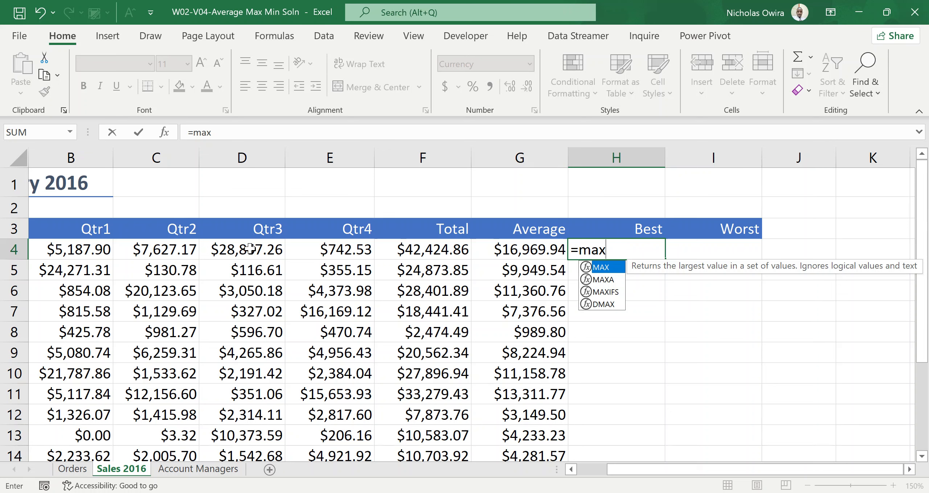
double_click(608, 268)
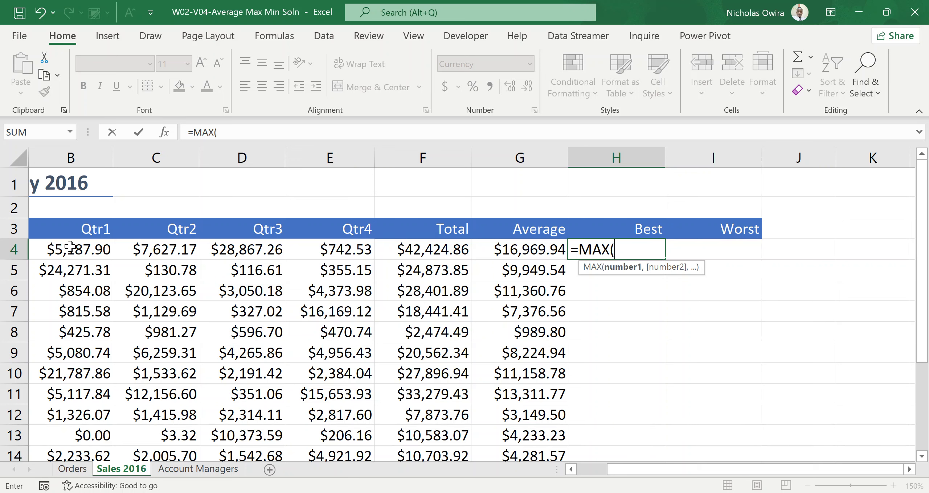
left_click_drag(70, 247, 351, 258)
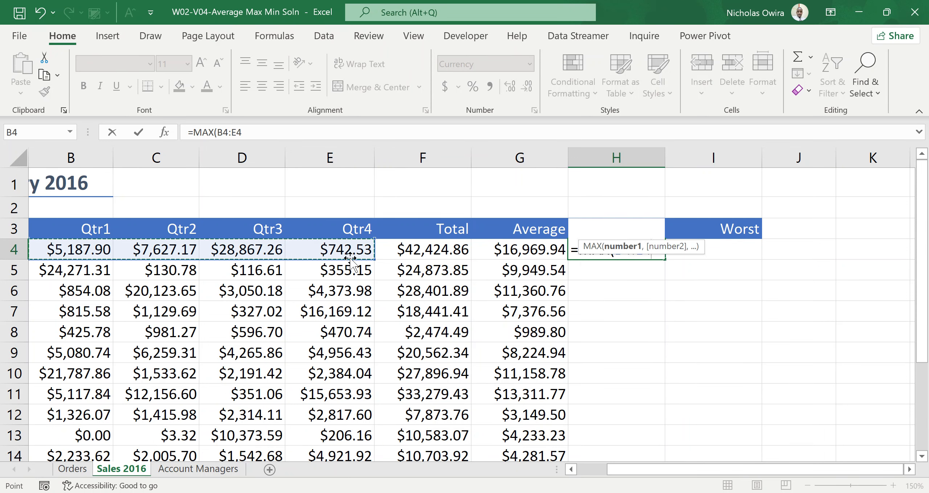
type(")")
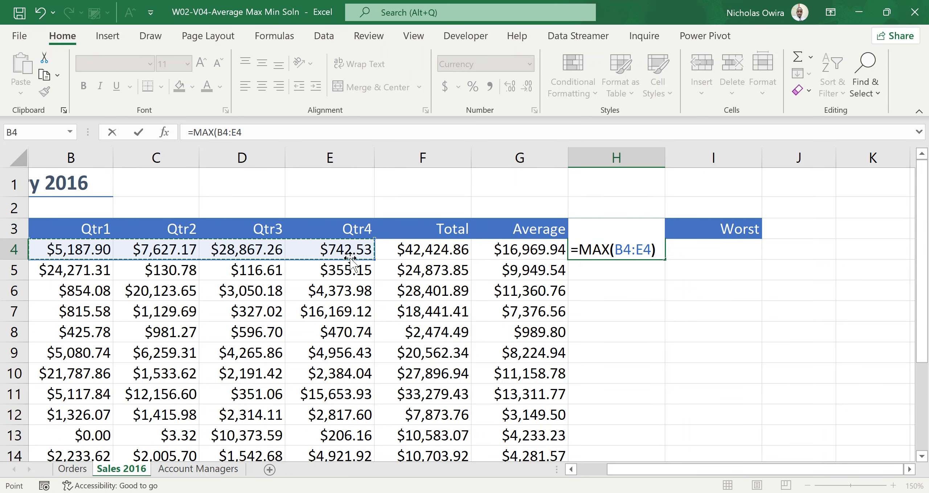
key("Return")
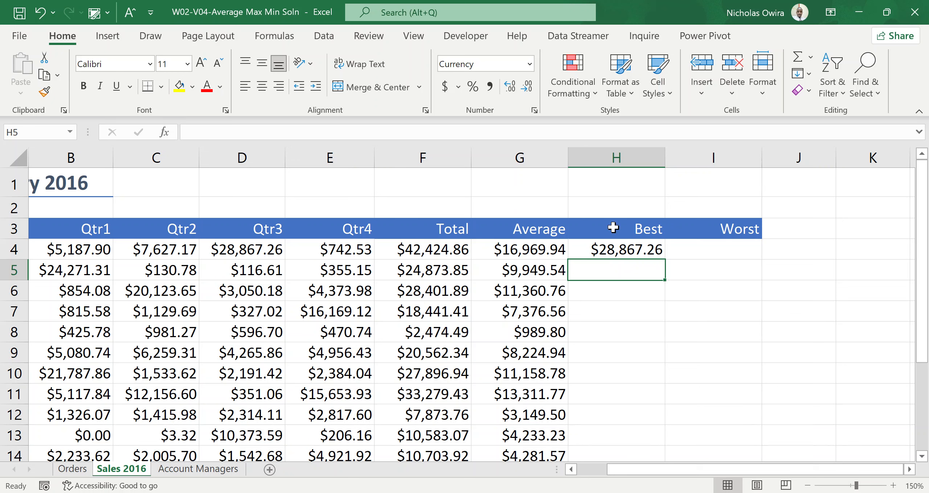
Step: Fill the MAX formula from cell H4 down the rest of the Best column
left_click(640, 253)
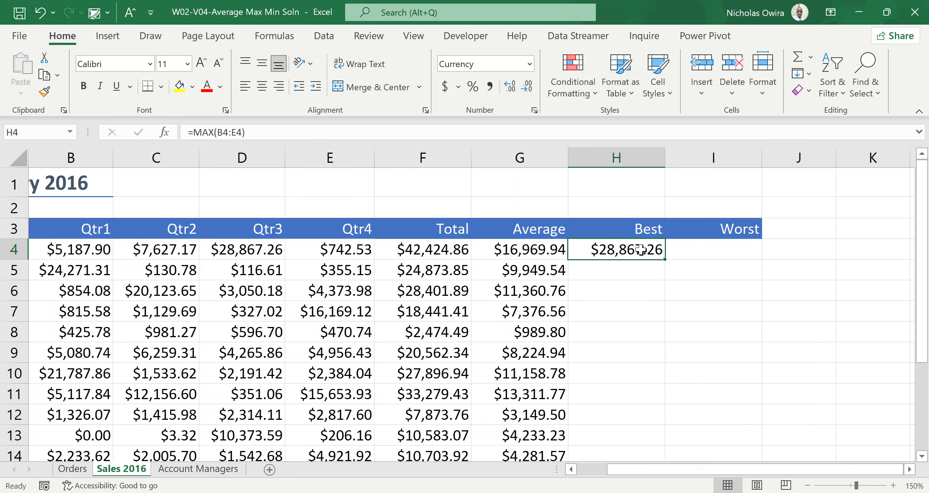
double_click(664, 259)
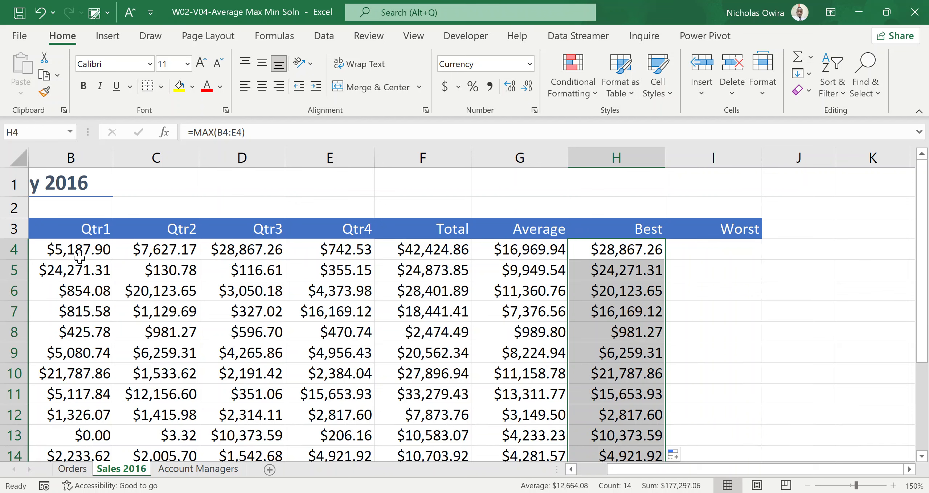
Step: Compare the quarterly values in rows 4 and 5 with the Best results and look for row 4's lowest quarter
left_click(86, 248)
left_click(87, 271)
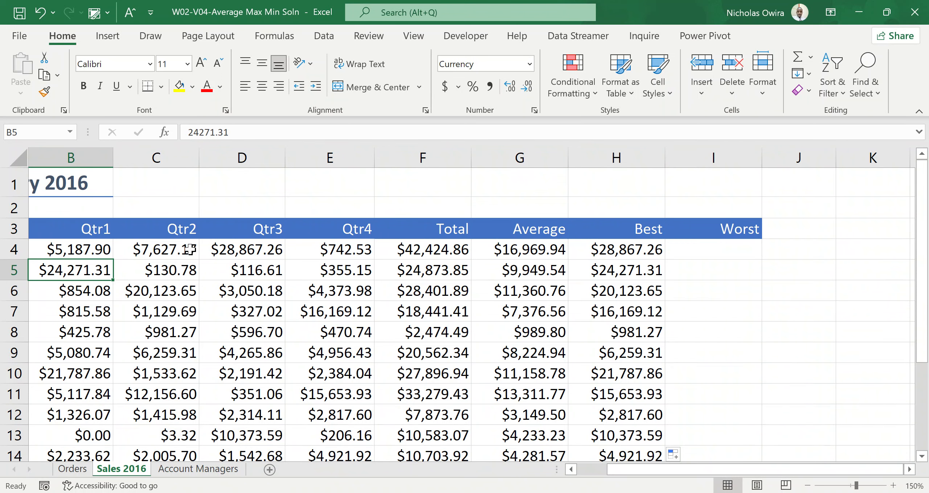
left_click(628, 271)
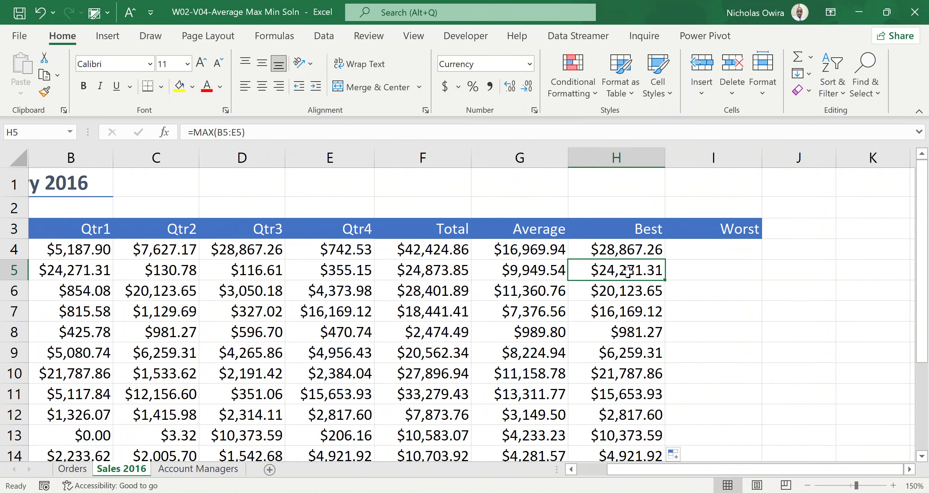
left_click(735, 244)
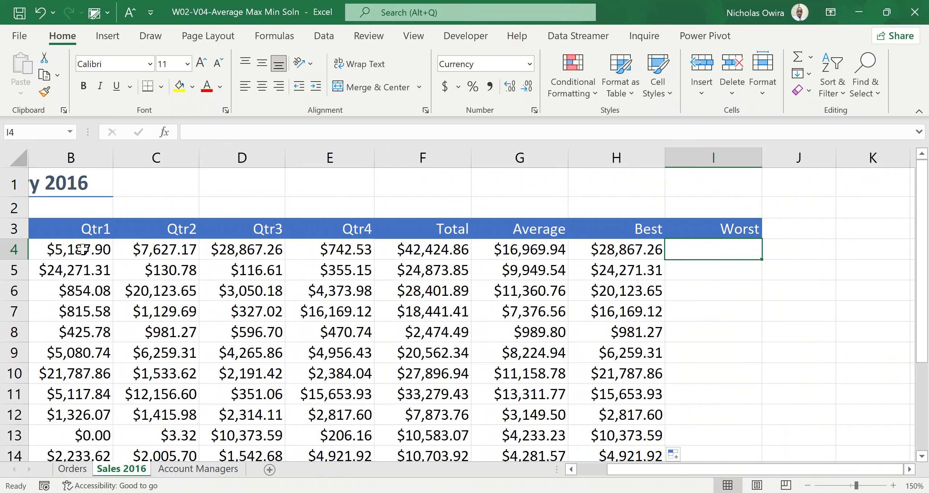
left_click(79, 250)
left_click(127, 249)
left_click(220, 249)
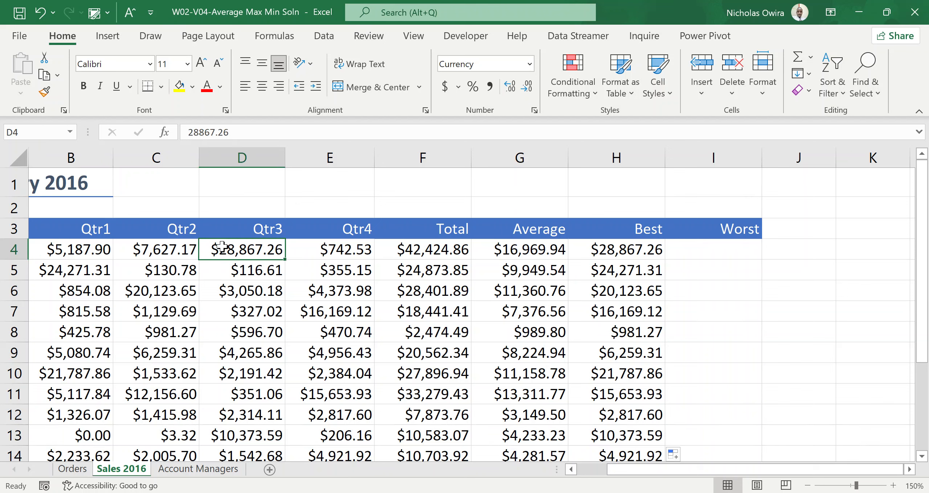
left_click(349, 253)
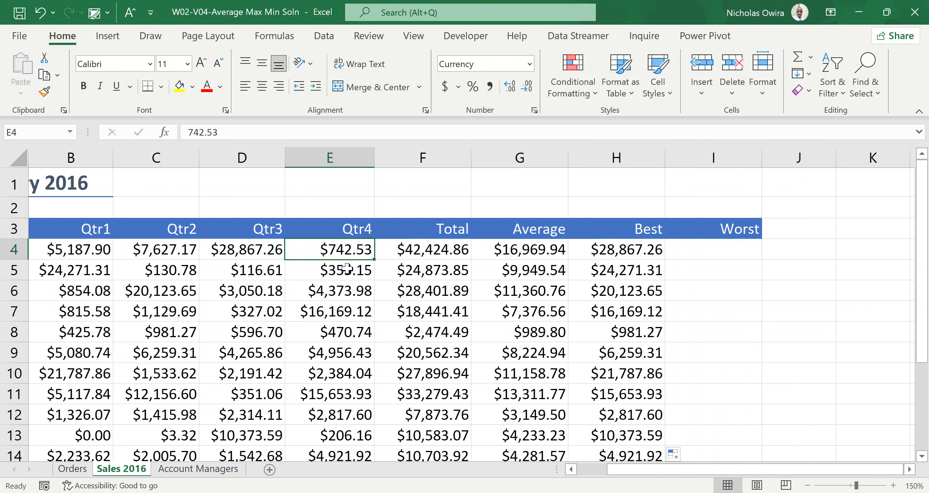
Step: Enter =MIN(B4:E4) in cell I4 and fill it down the Worst column
left_click(728, 249)
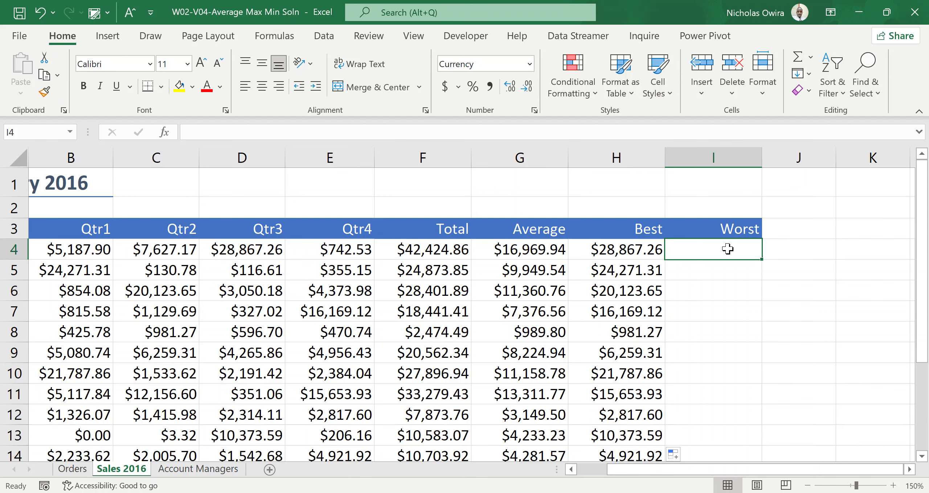
type("=")
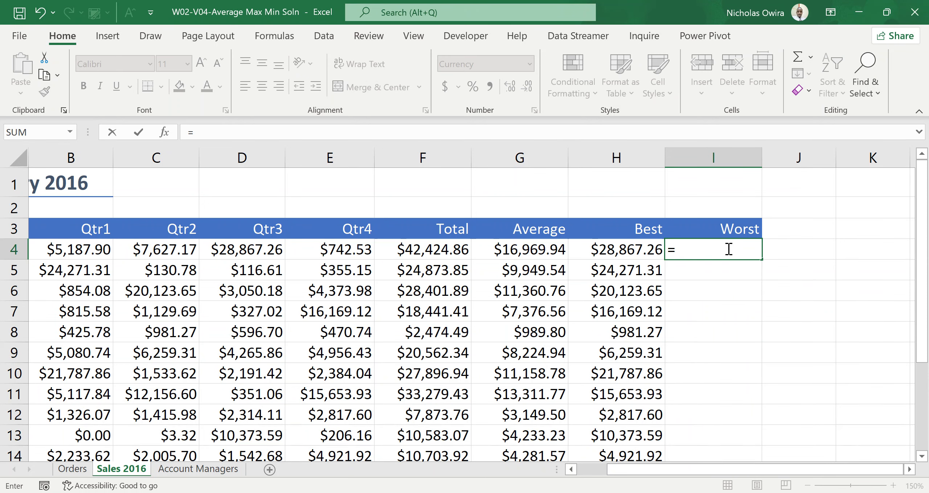
type("min")
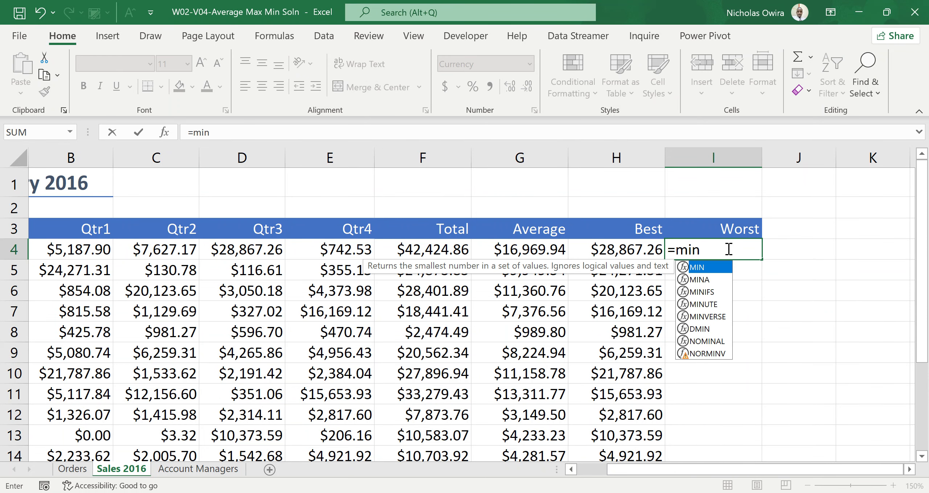
double_click(711, 269)
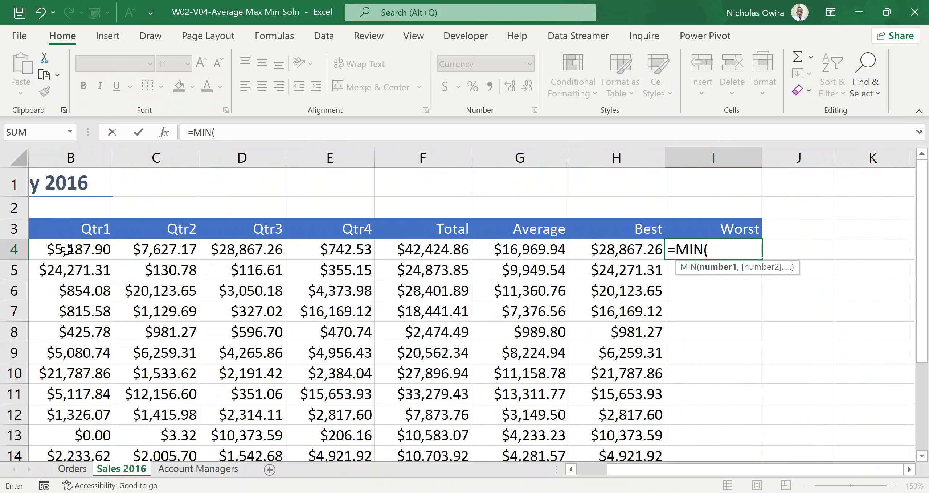
left_click_drag(66, 250, 316, 256)
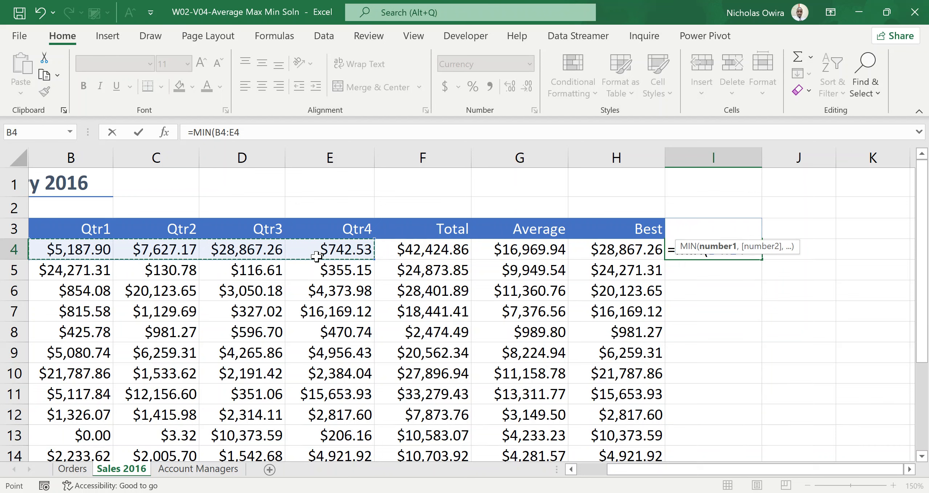
type(")")
key("ctrl+Return")
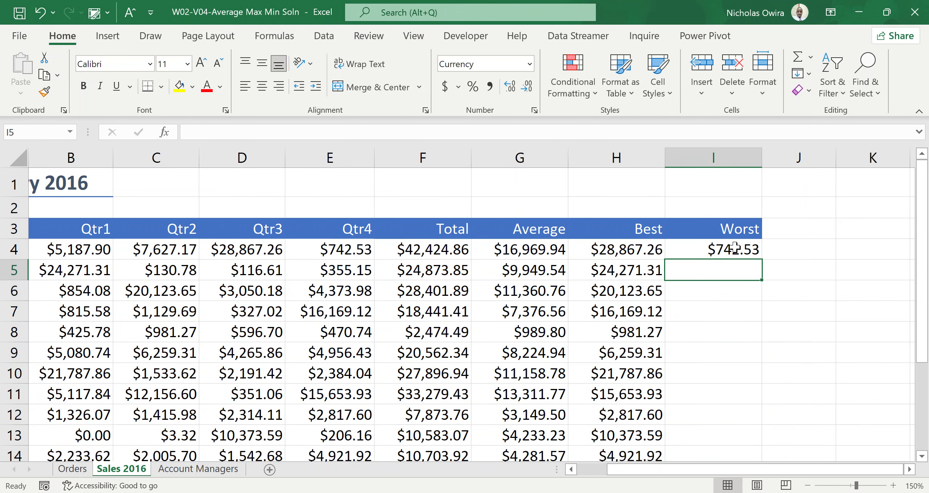
left_click(735, 248)
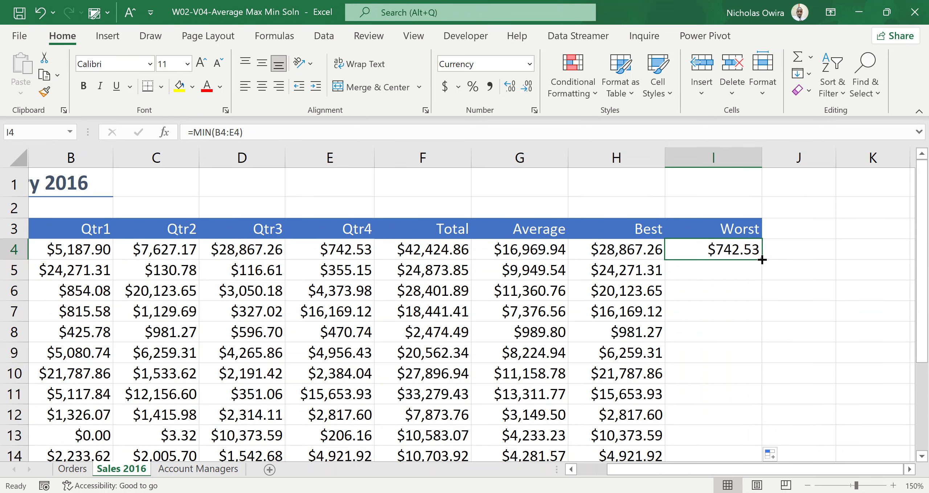
double_click(761, 260)
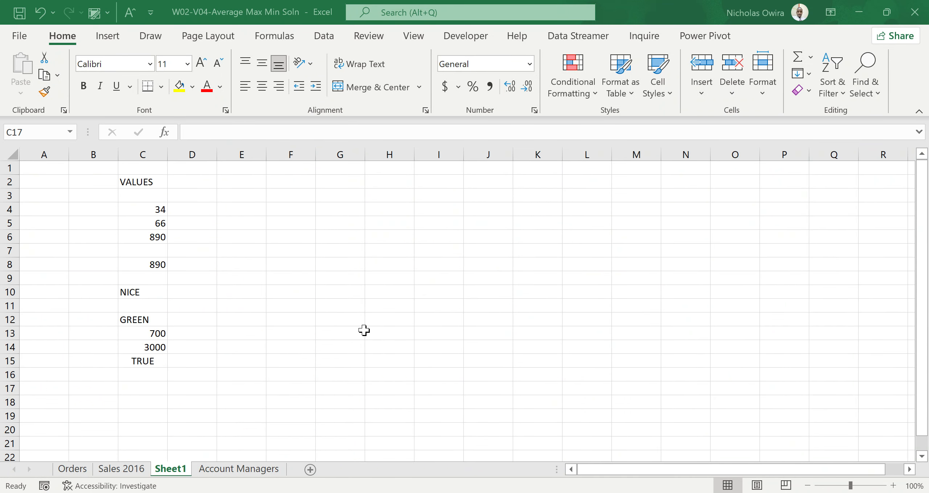
Step: Make the VALUES heading in cell C2 of Sheet1 bold
left_click(146, 182)
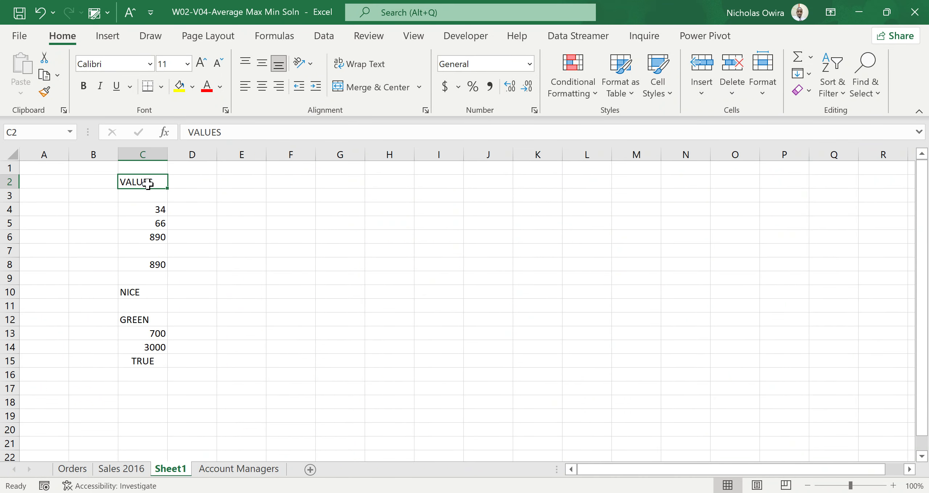
left_click(85, 87)
left_click(149, 152)
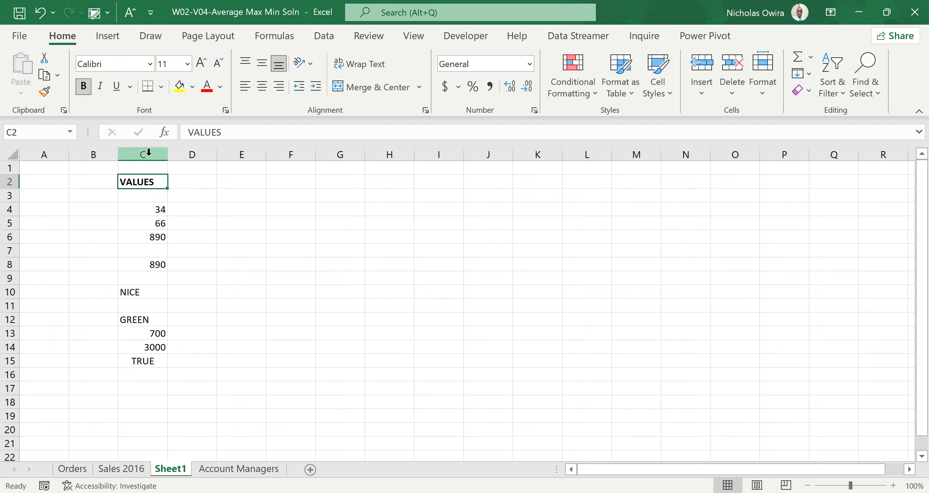
left_click(154, 194)
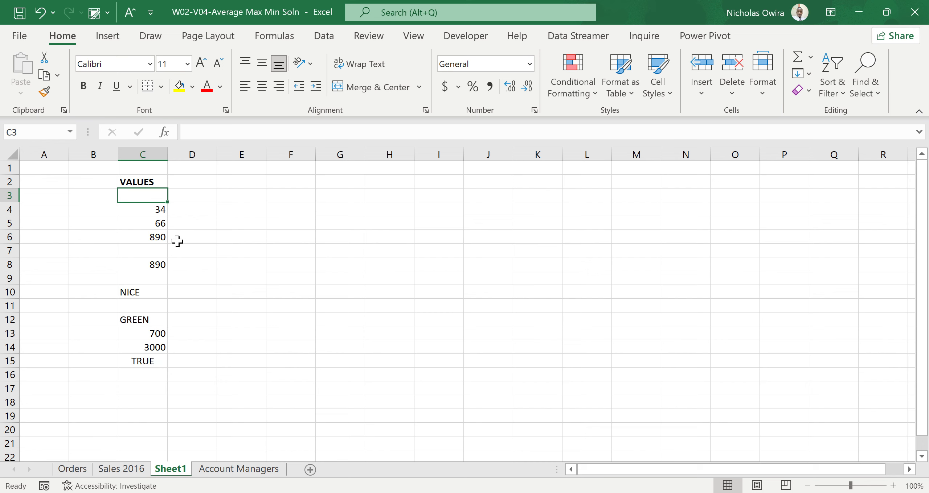
Step: Enter =COUNT(C3:C15) in cell E3 to count the numeric cells in the VALUES list
left_click(255, 196)
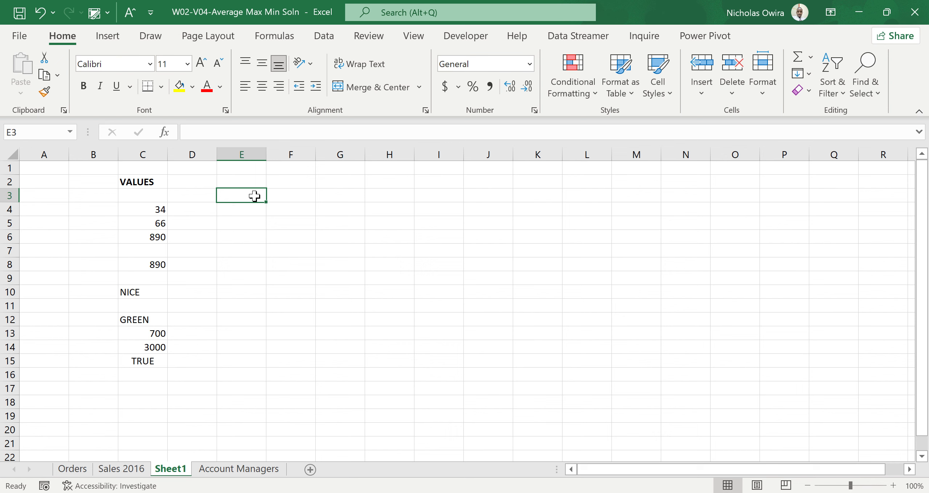
type("=")
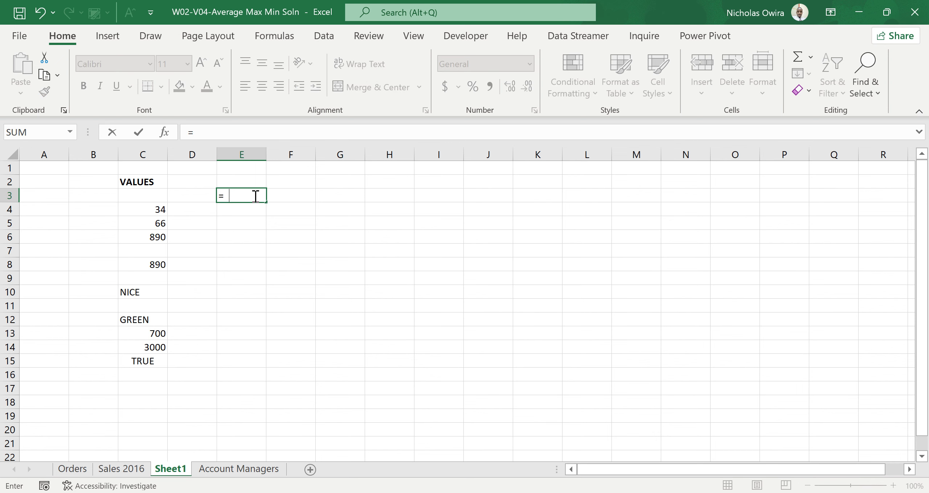
type("COUNT")
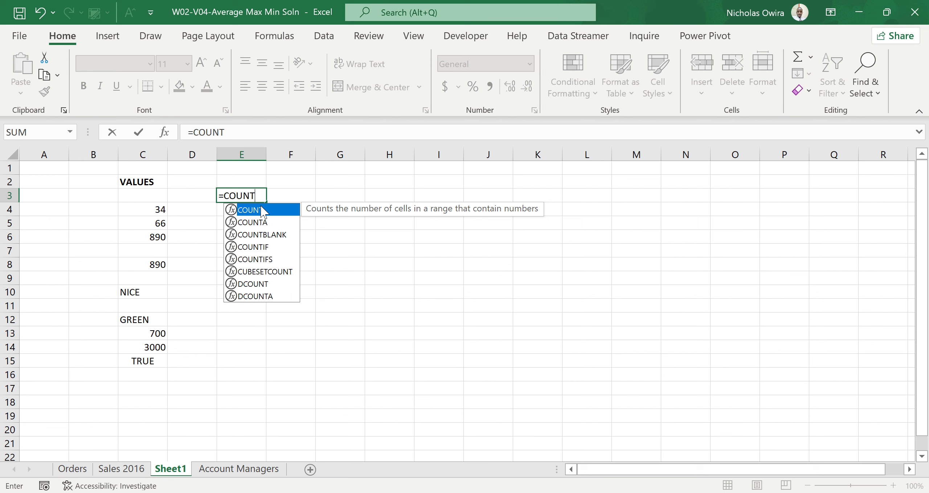
double_click(261, 210)
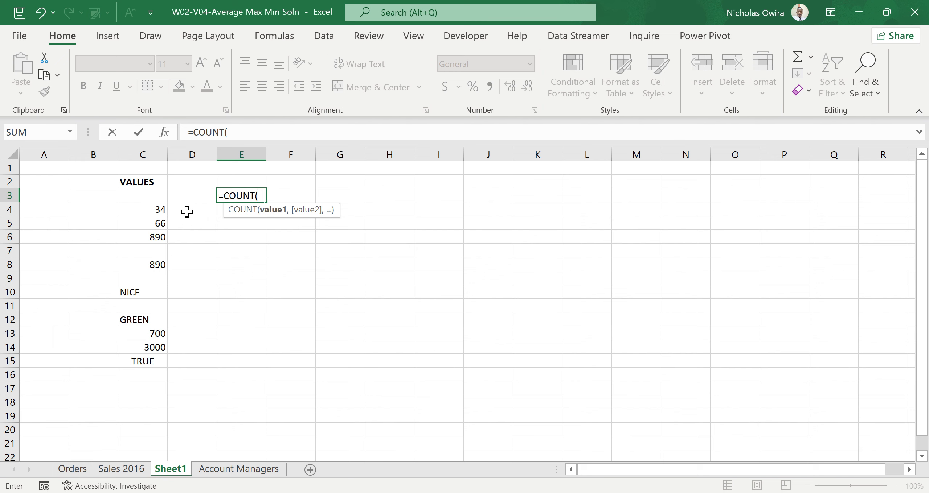
left_click(153, 196)
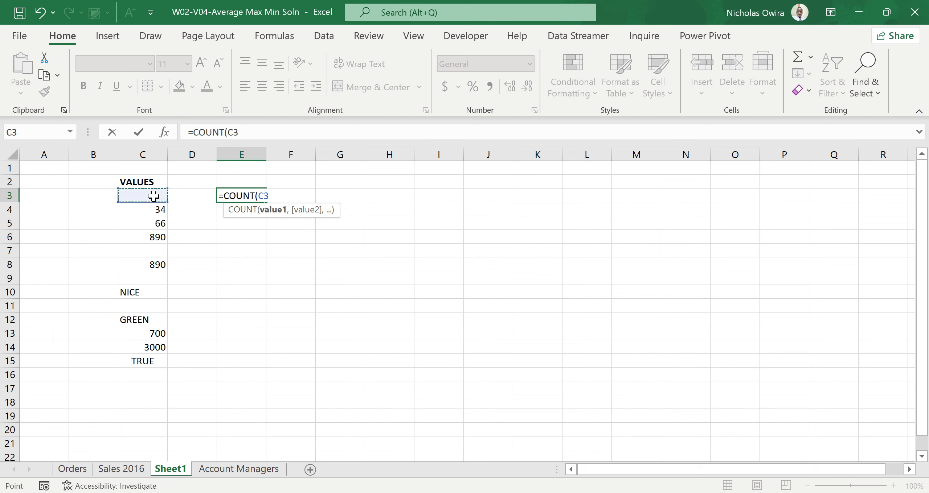
left_click_drag(153, 196, 159, 361)
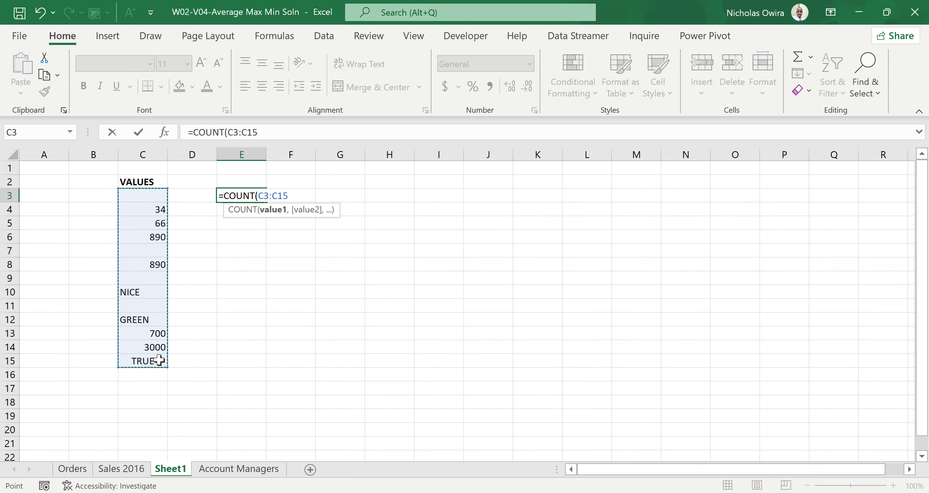
type(")")
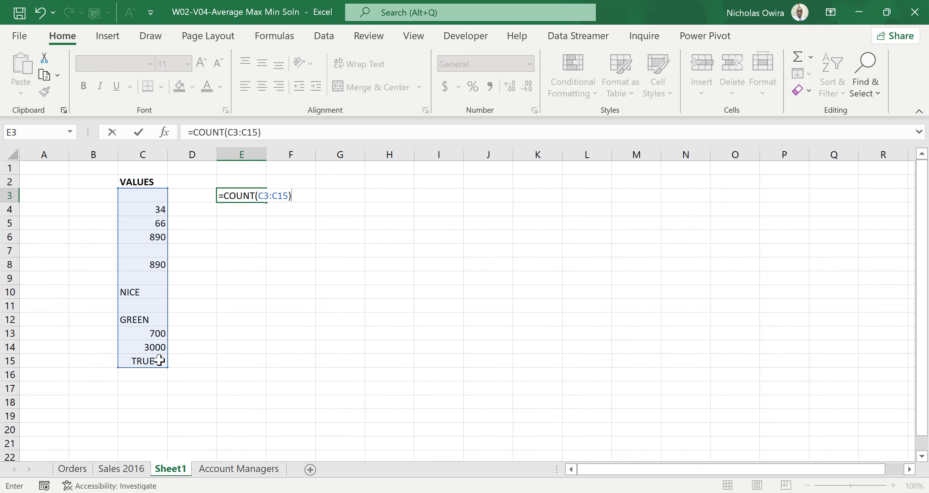
key("Return")
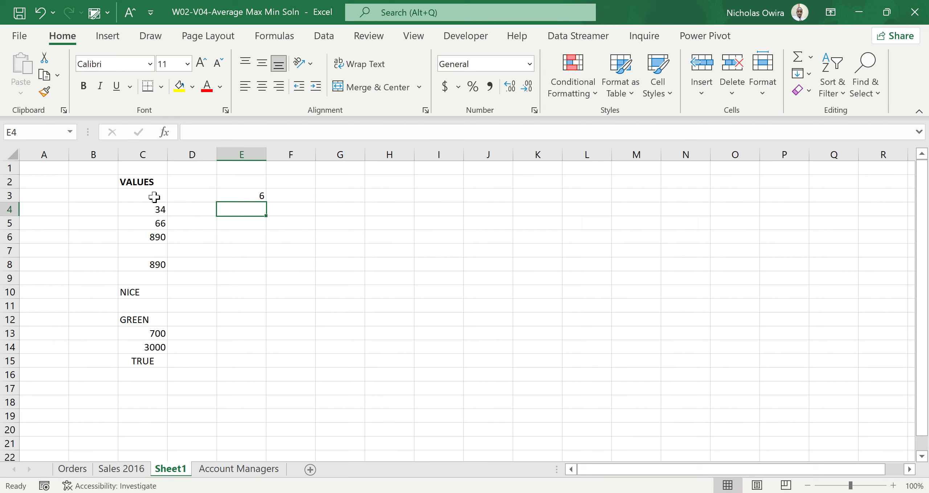
Step: Review the range used by the COUNT formula in E3 and check which cells in the VALUES list hold numbers
double_click(223, 196)
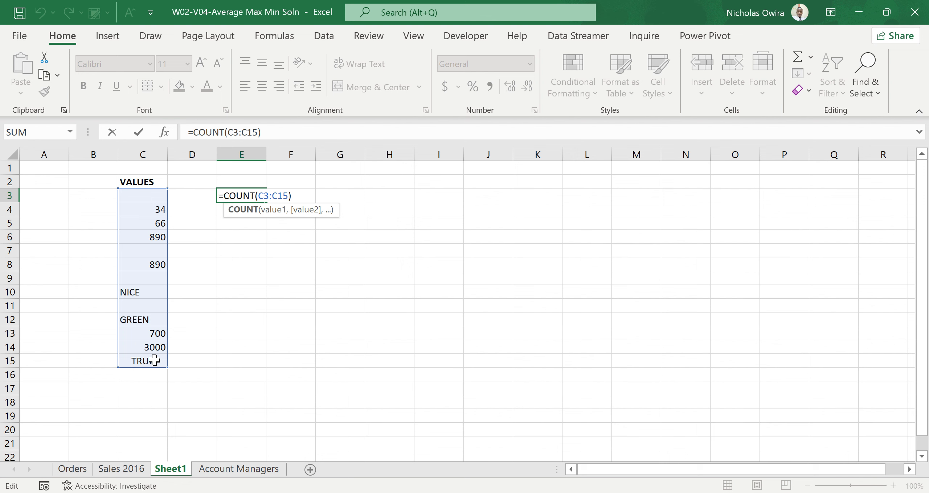
key("Return")
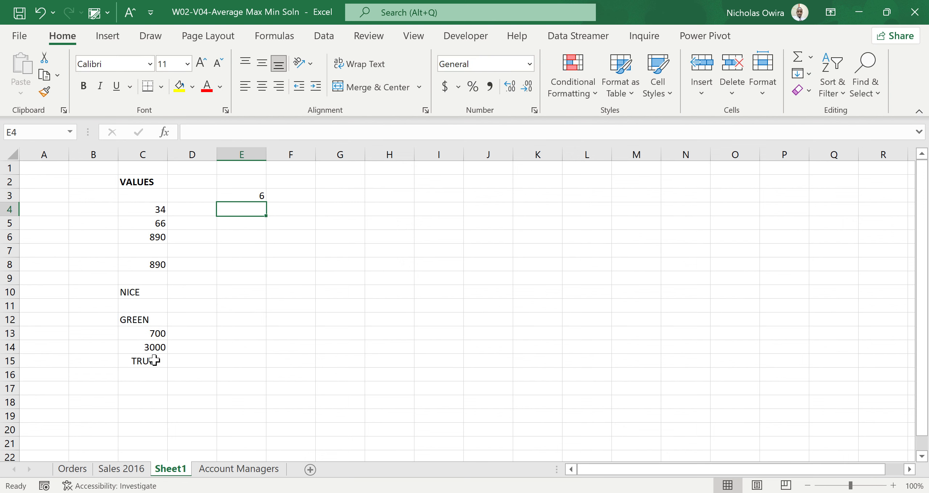
left_click(157, 210)
left_click(160, 222)
left_click(159, 236)
left_click(156, 251)
left_click(156, 265)
left_click(157, 333)
left_click(160, 348)
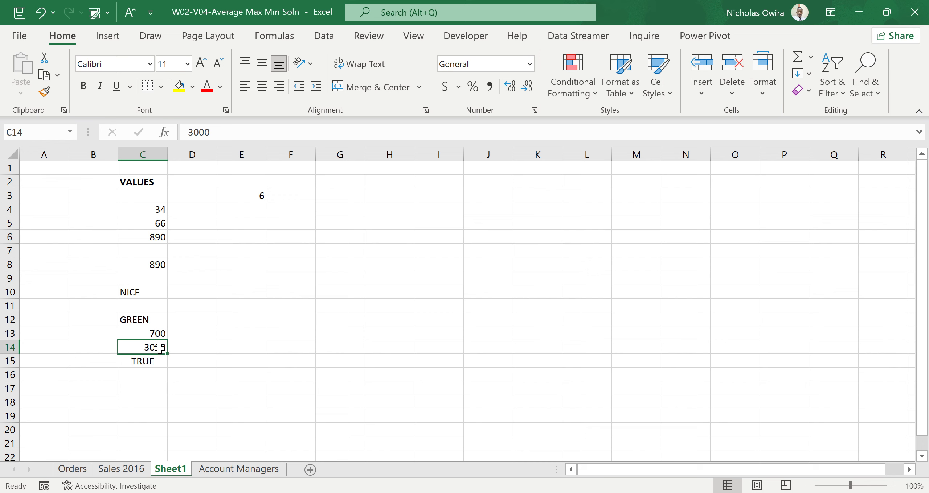
Step: Enter =COUNTA(C3:C15) in cell E3 to count the non-empty cells in the VALUES list, and check the range it covers
left_click(257, 195)
key("Delete")
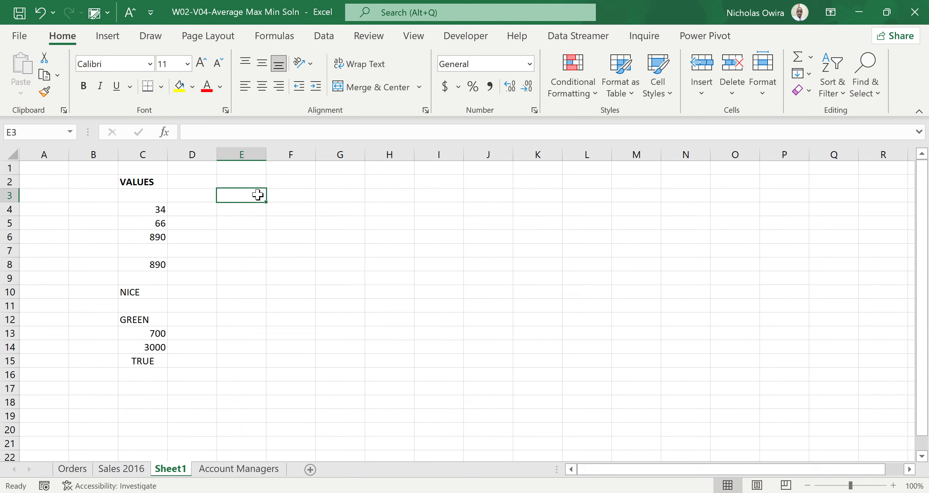
type("=")
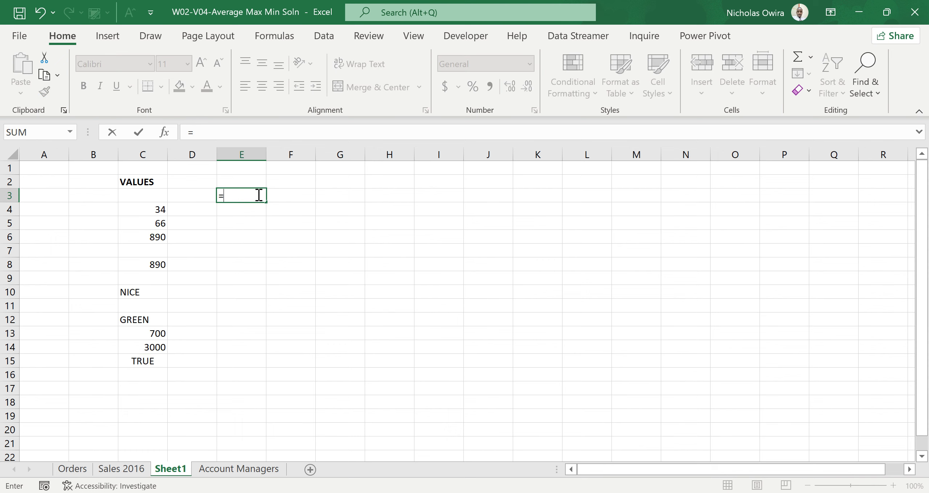
type("CO")
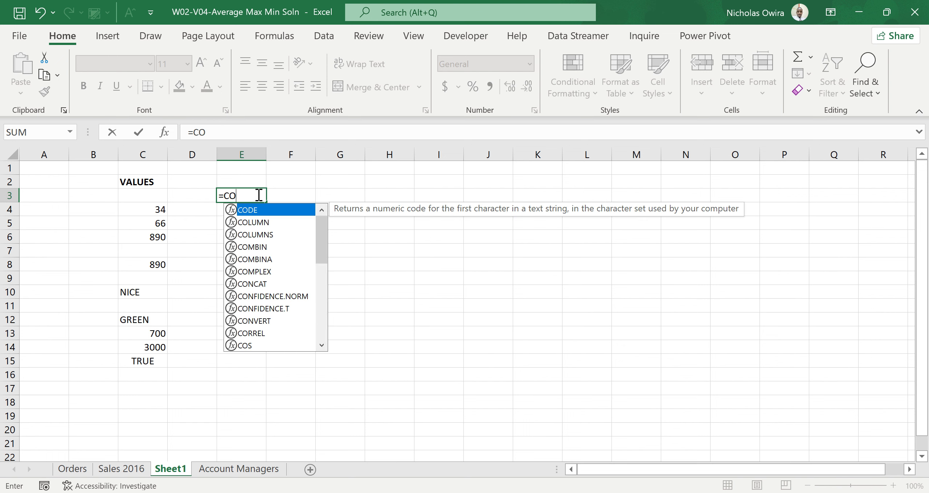
type("UNTA")
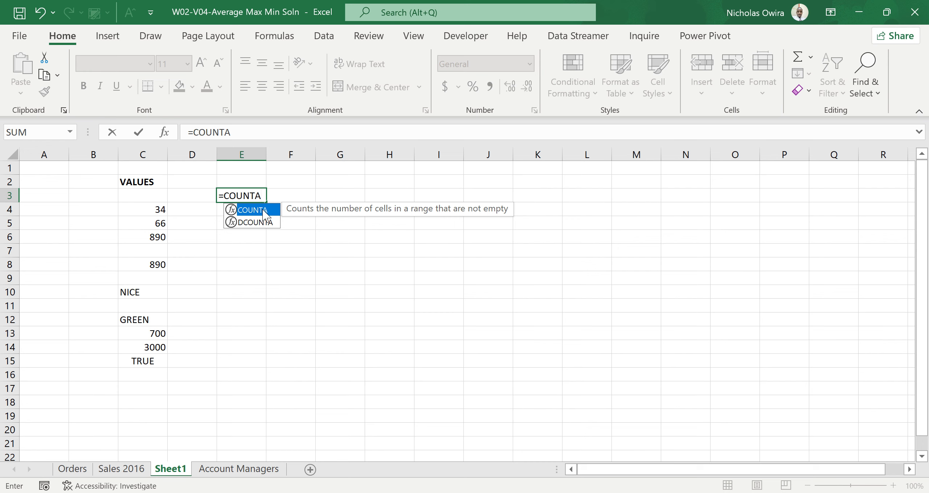
double_click(264, 211)
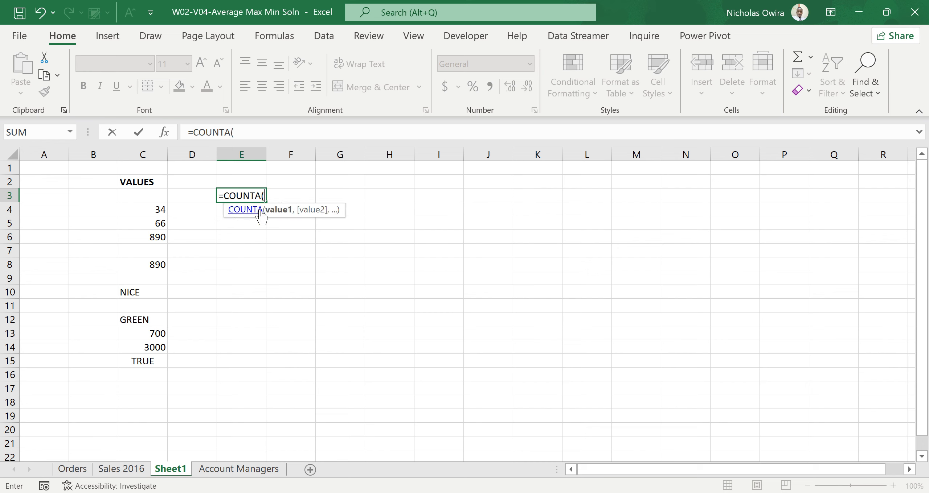
left_click_drag(151, 197, 151, 360)
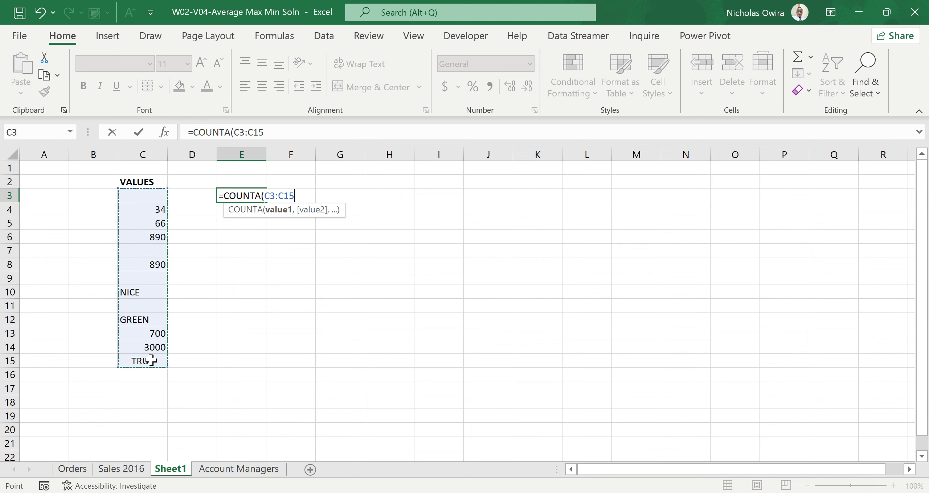
type(")")
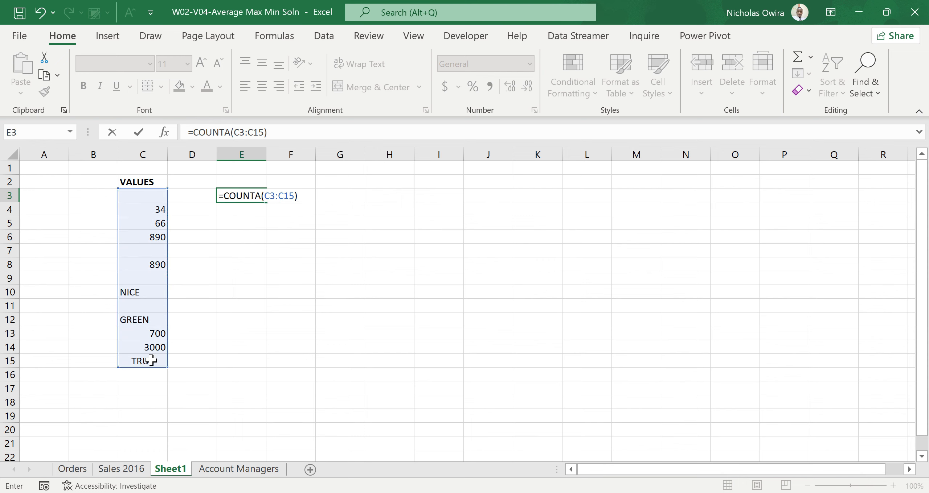
key("Return")
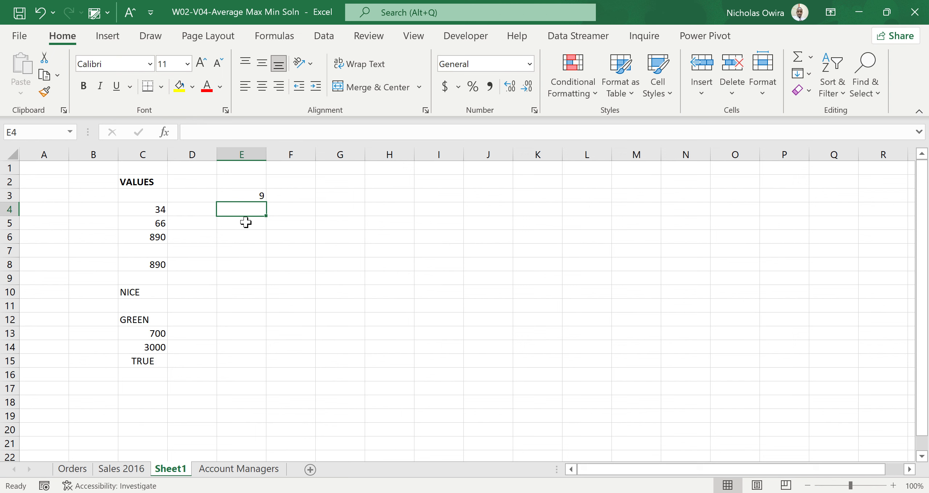
double_click(248, 193)
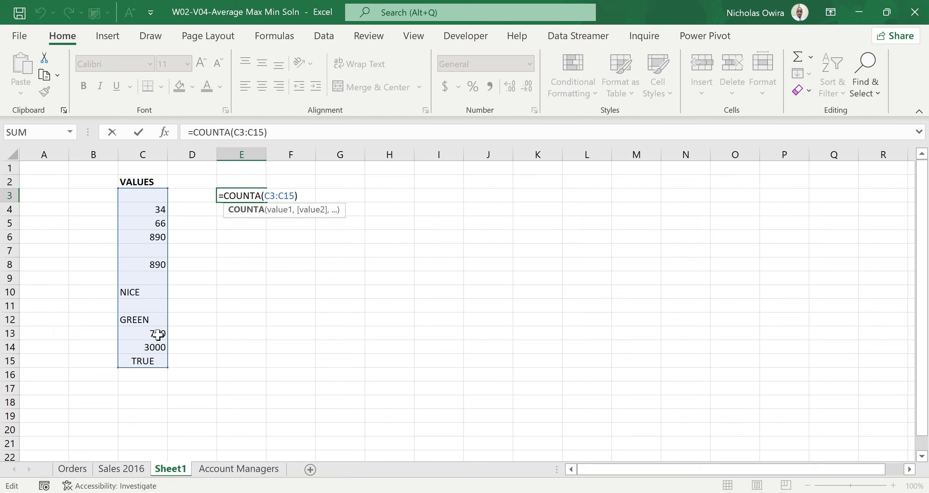
left_click(260, 293)
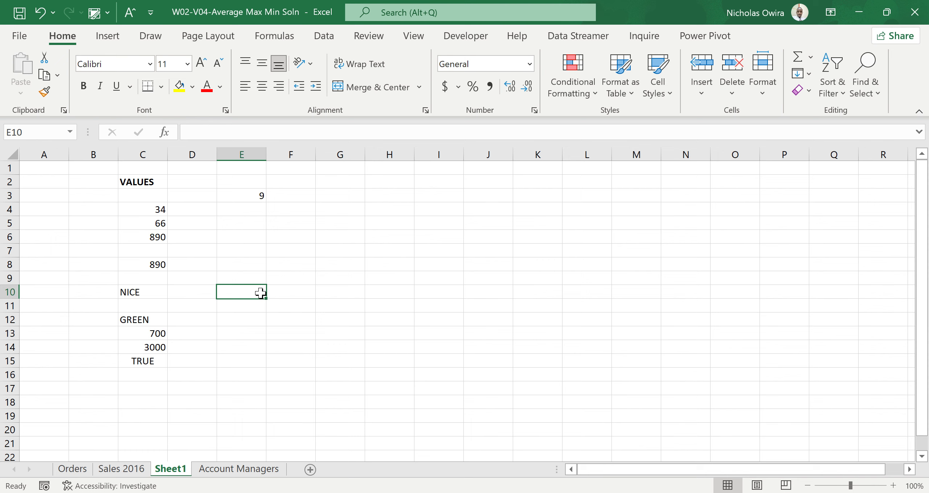
Step: Replace the formula in cell E3 with =COUNTBLANK(C3:C15) to count the empty cells in the VALUES list, and check its range
left_click(252, 195)
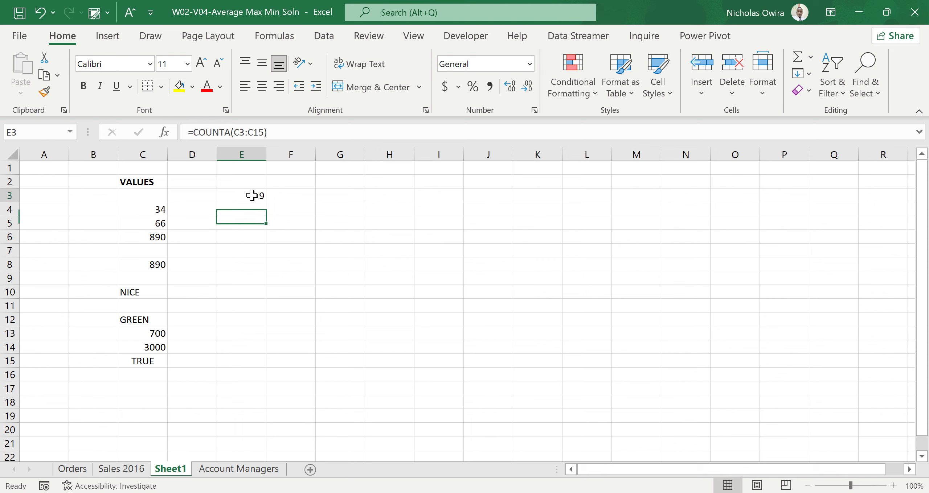
key("Delete")
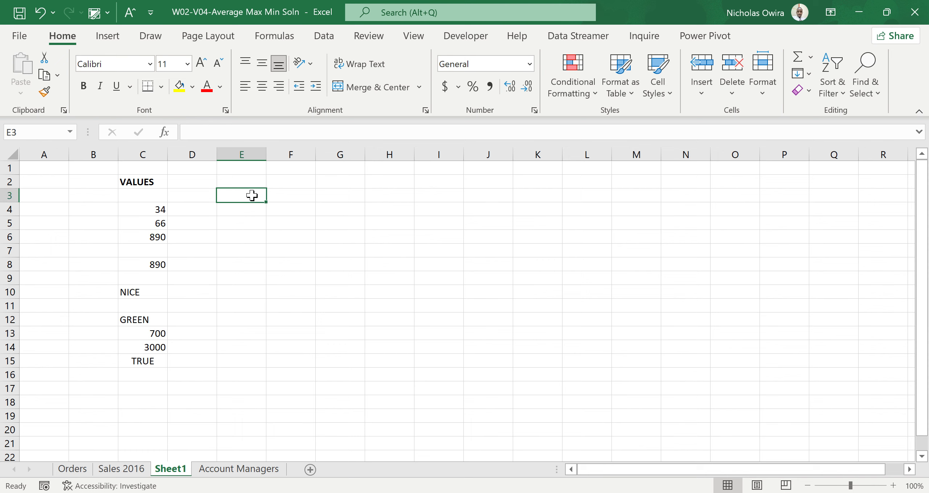
type("=COUNT")
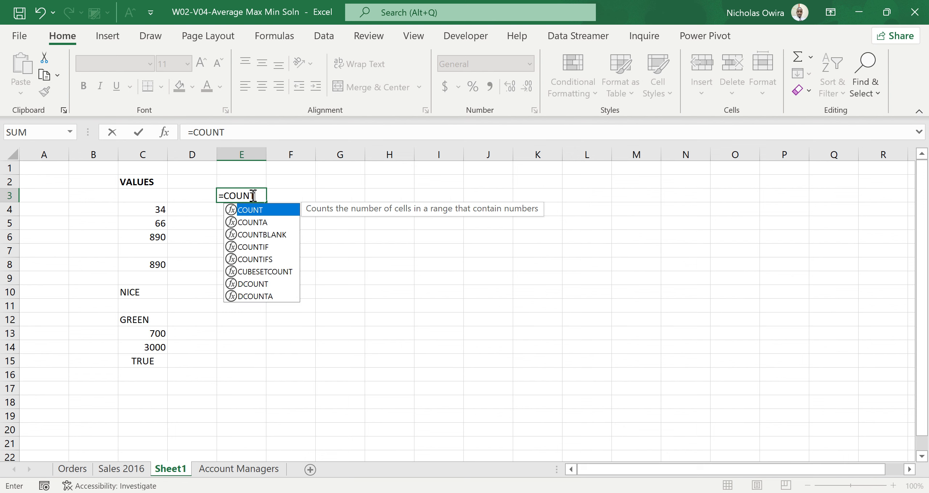
type("B")
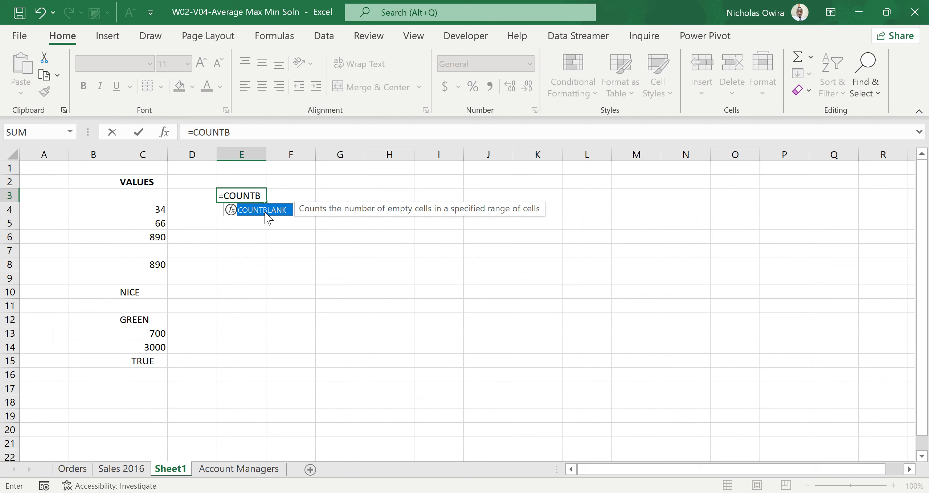
double_click(268, 211)
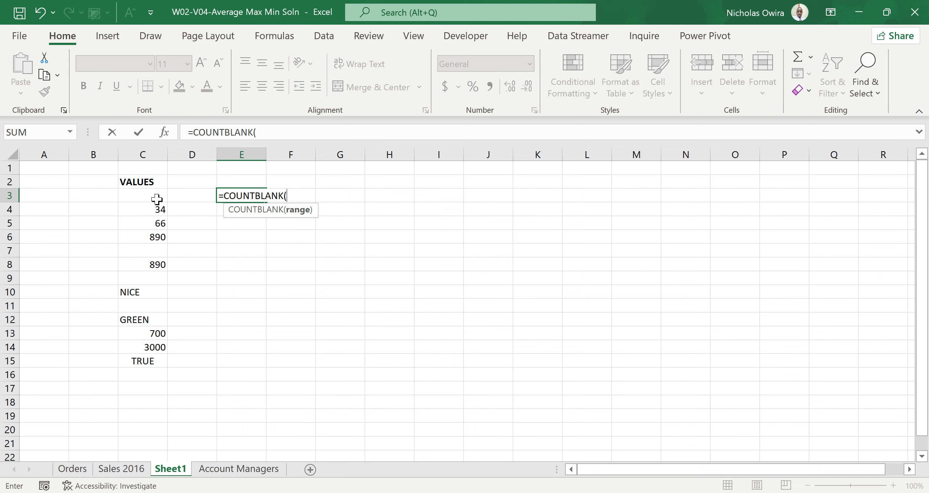
left_click_drag(156, 198, 164, 360)
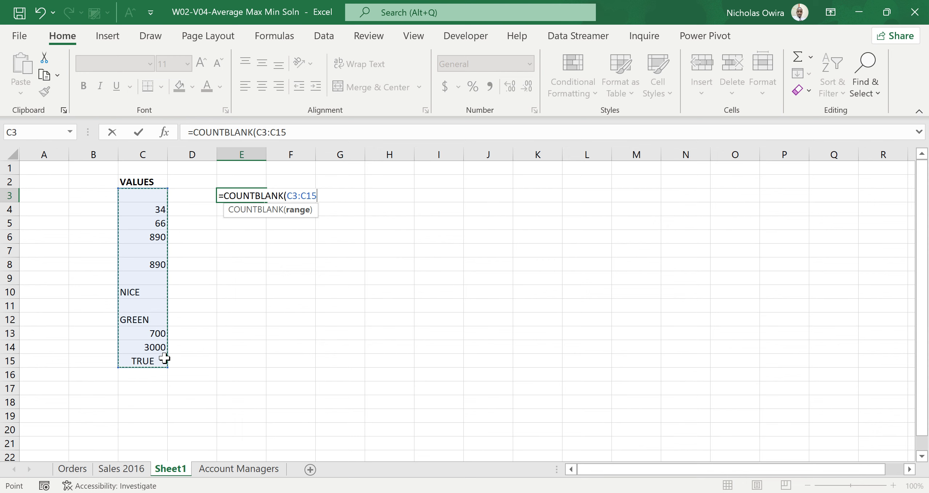
type(")")
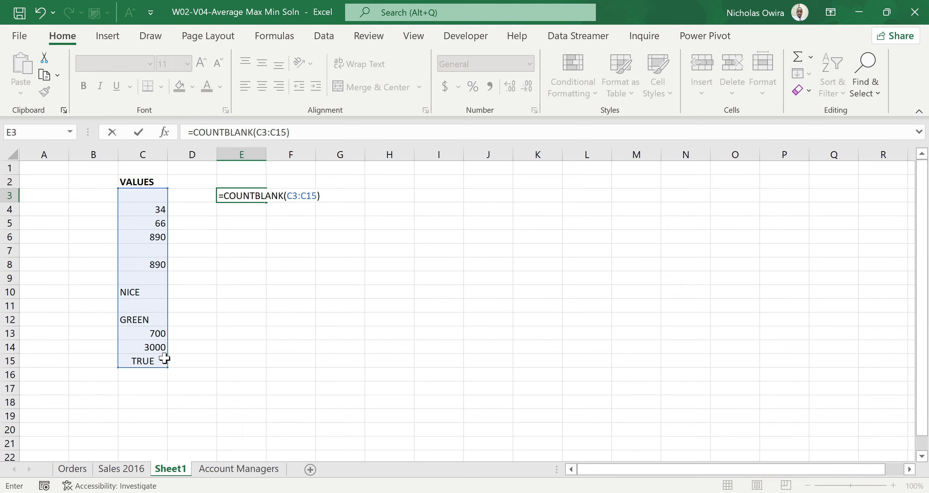
key("Return")
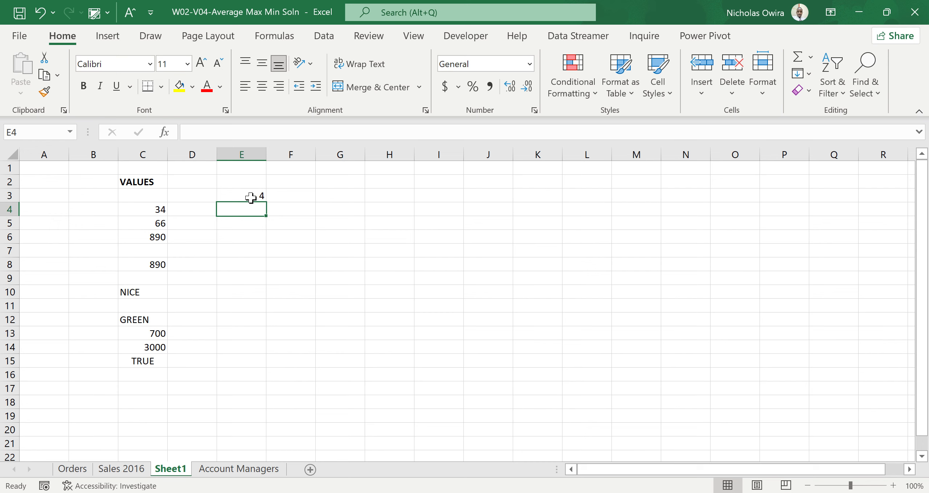
double_click(230, 198)
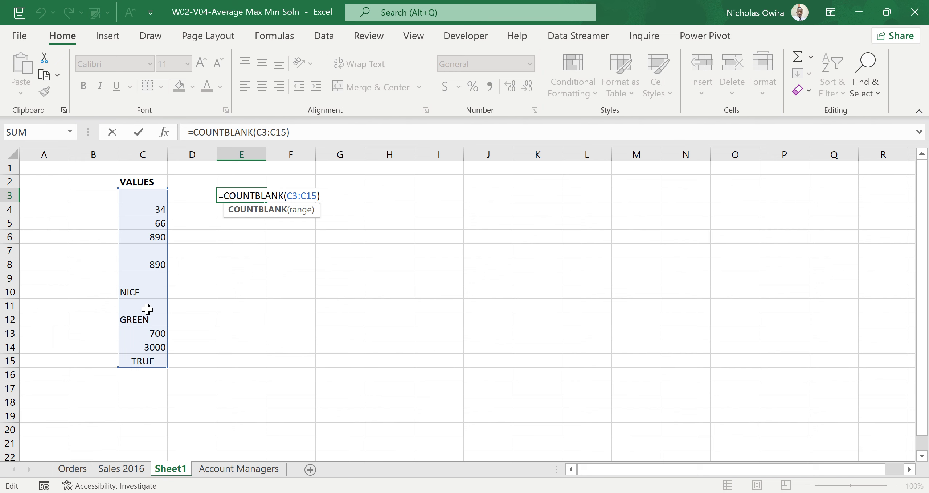
key("Return")
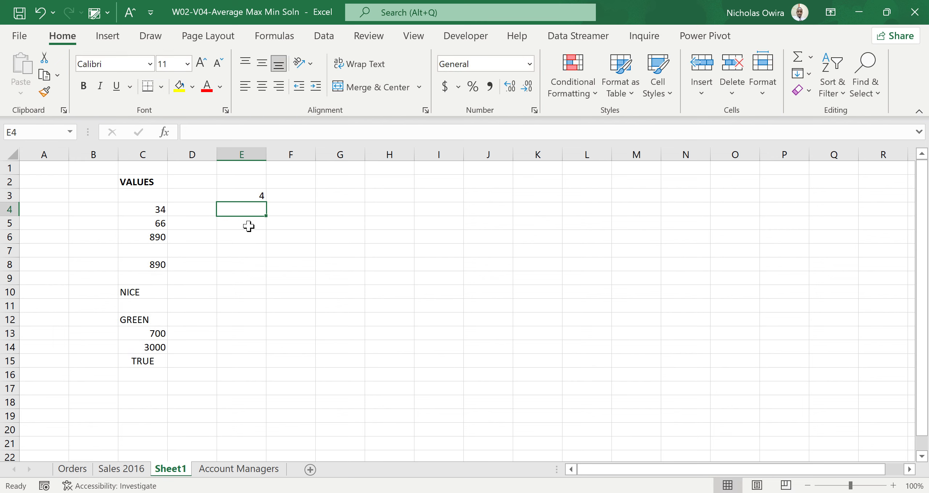